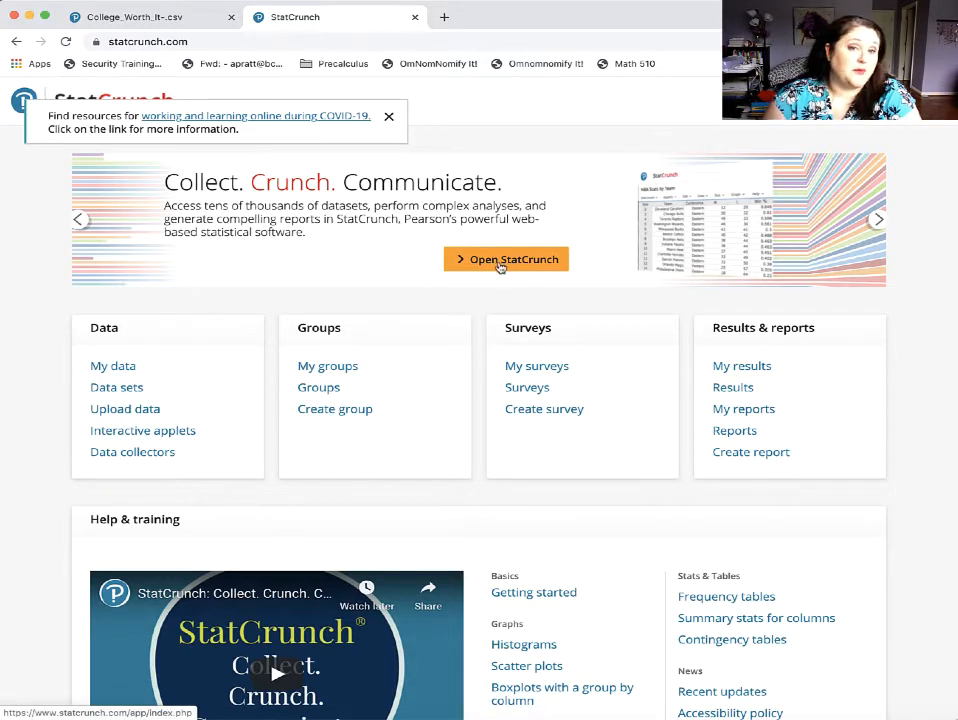
# Open a blank StatCrunch data table and start a data upload from a file, keeping My computer as the source.
pyautogui.click(500, 263)
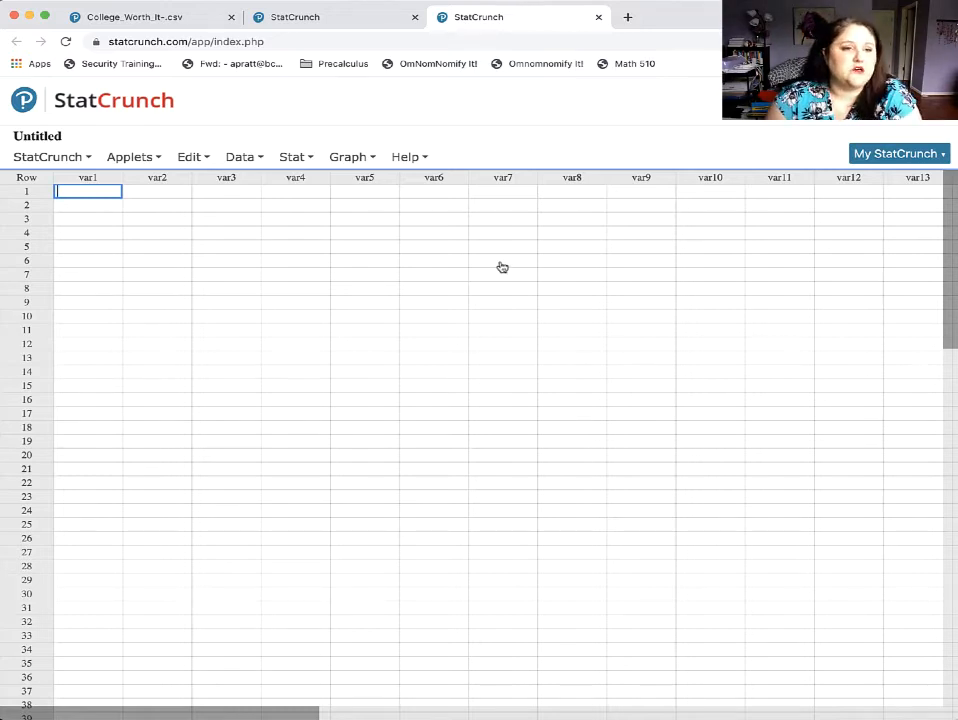
pyautogui.click(245, 157)
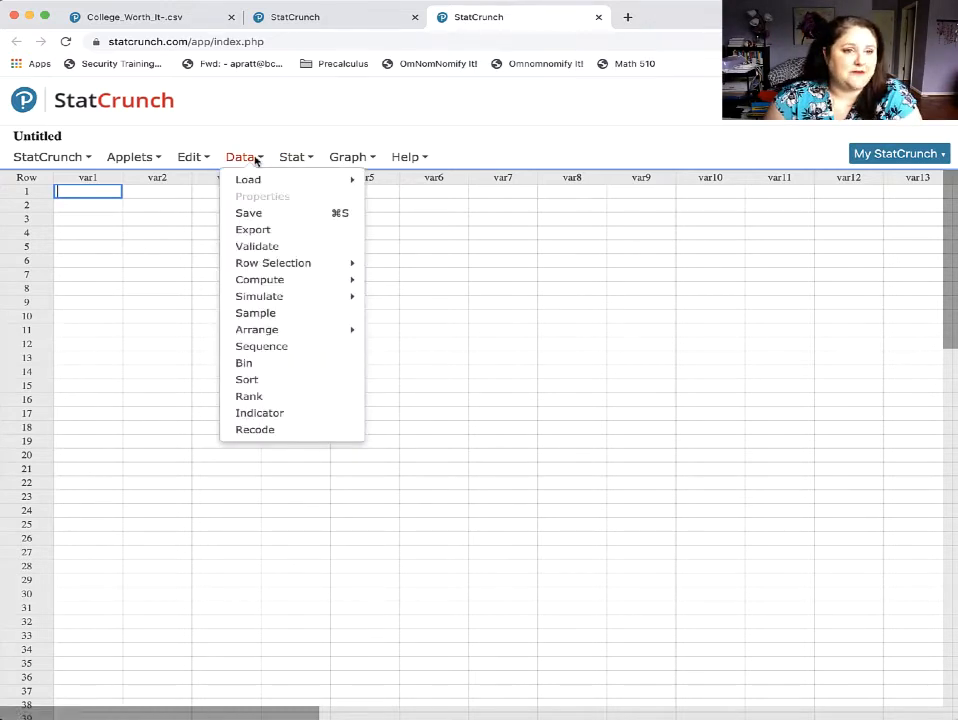
pyautogui.moveTo(255, 180)
pyautogui.moveTo(400, 186)
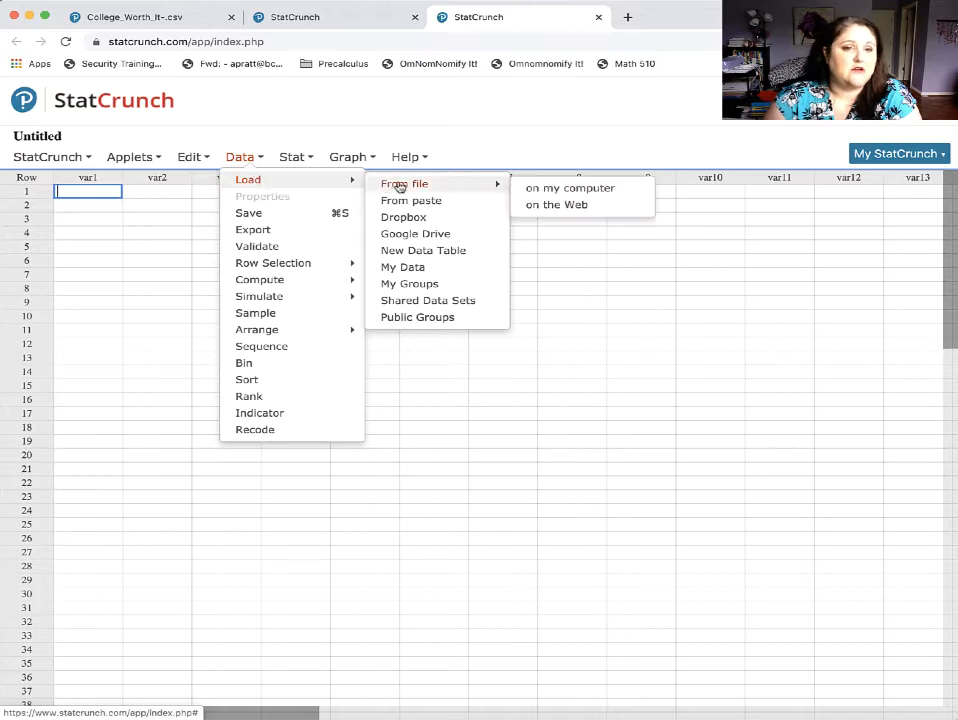
pyautogui.click(569, 190)
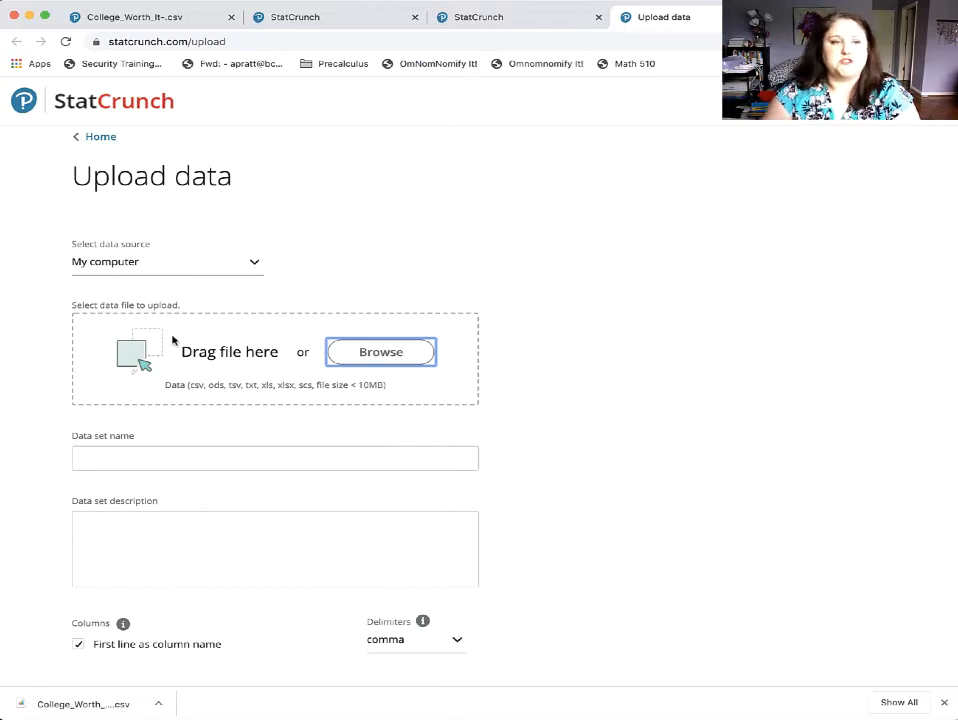
pyautogui.click(254, 263)
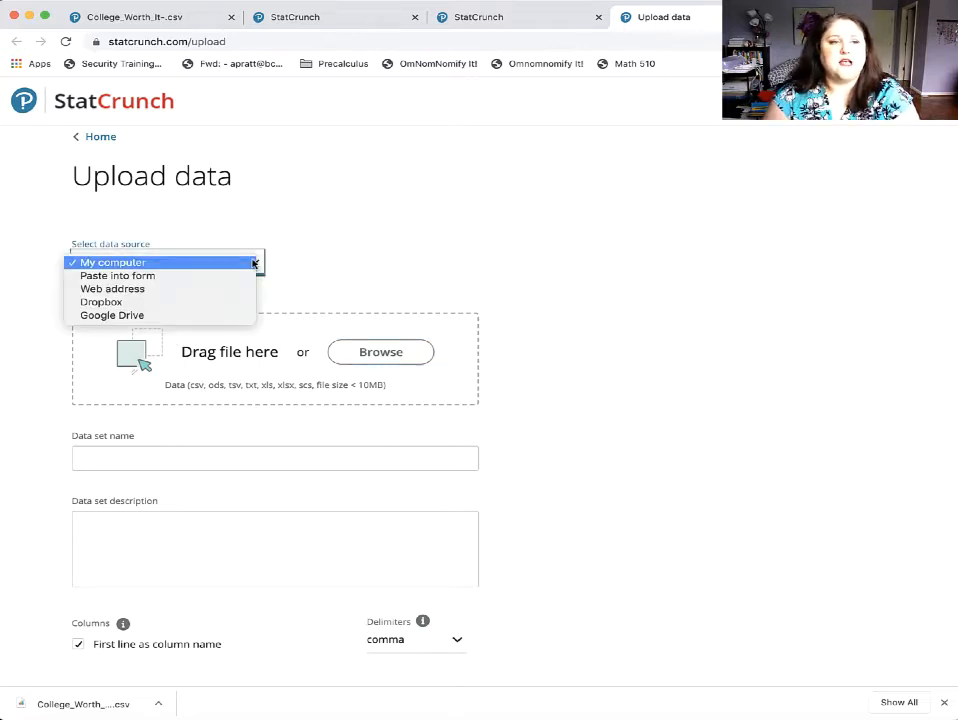
pyautogui.click(356, 259)
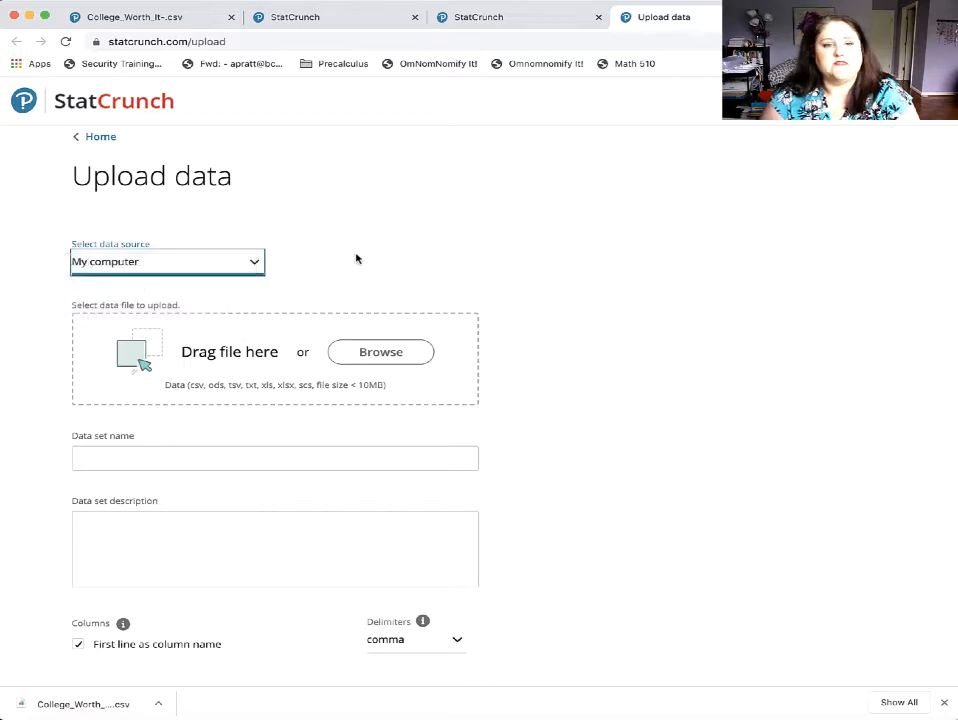
# Choose College_Worth_It-csv.csv from the Downloads folder and upload it with the first line as column names.
pyautogui.click(405, 354)
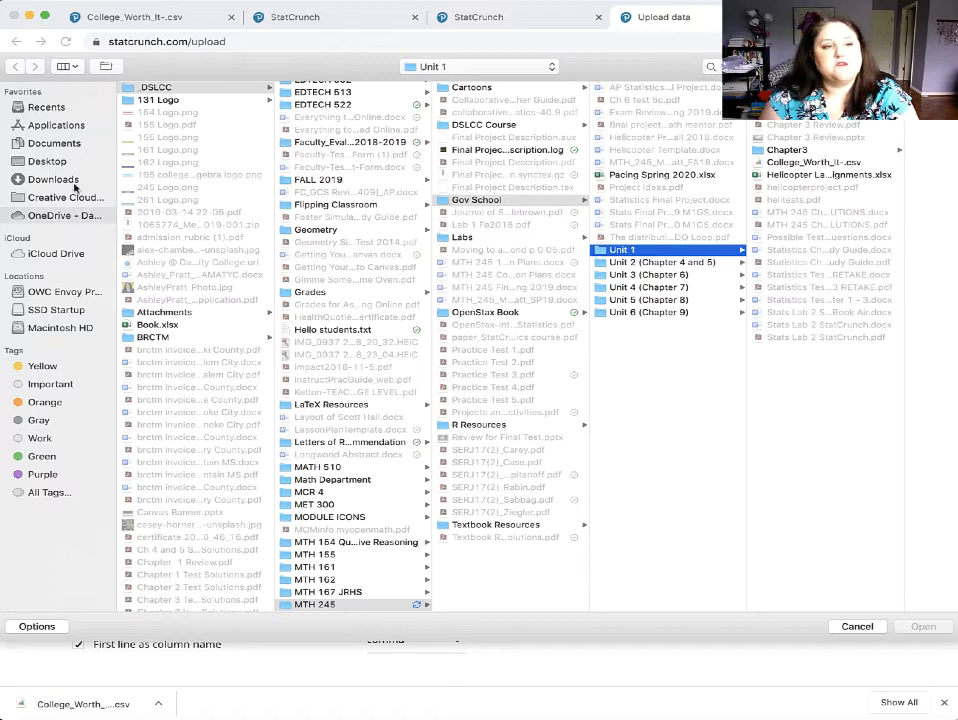
pyautogui.click(55, 179)
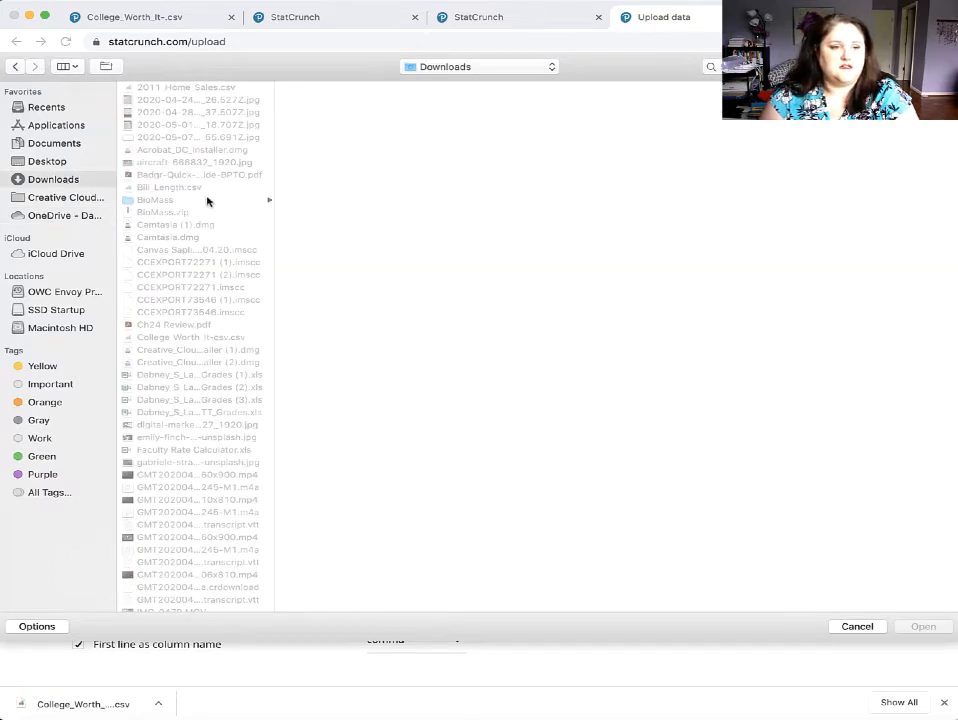
pyautogui.scroll(-10, 207, 200)
pyautogui.scroll(-7, 207, 200)
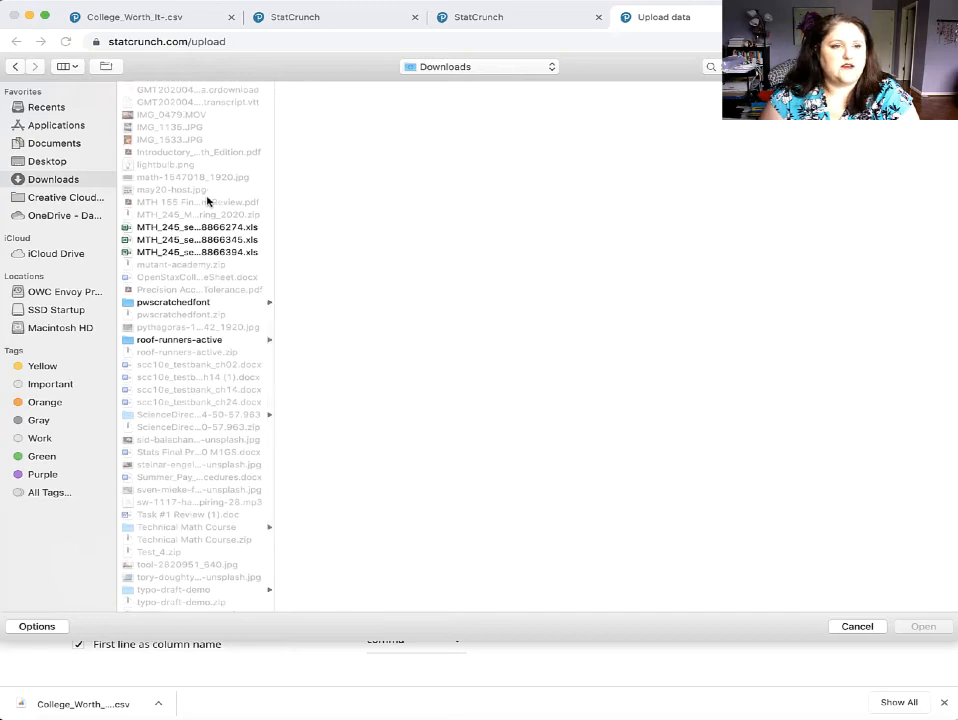
pyautogui.scroll(3, 207, 200)
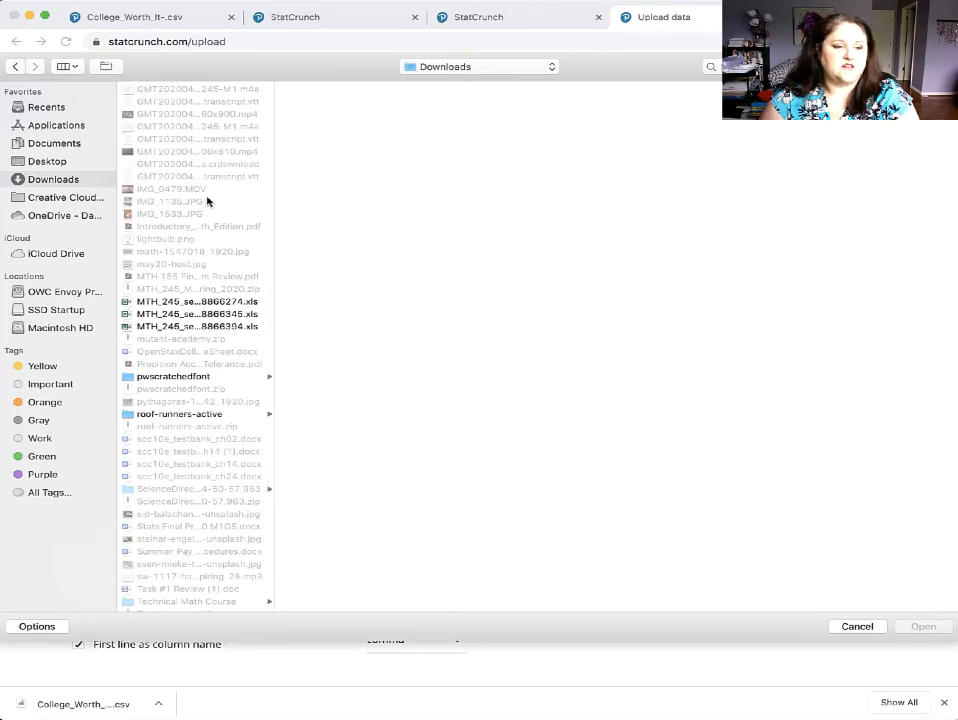
pyautogui.scroll(-8, 207, 201)
pyautogui.scroll(15, 207, 200)
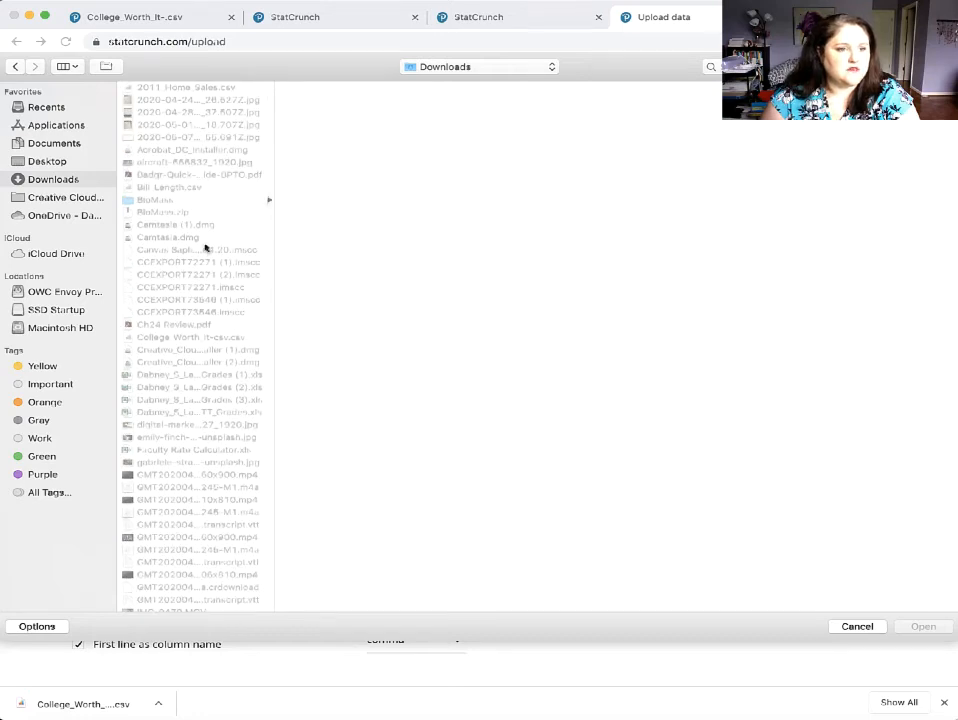
pyautogui.click(212, 337)
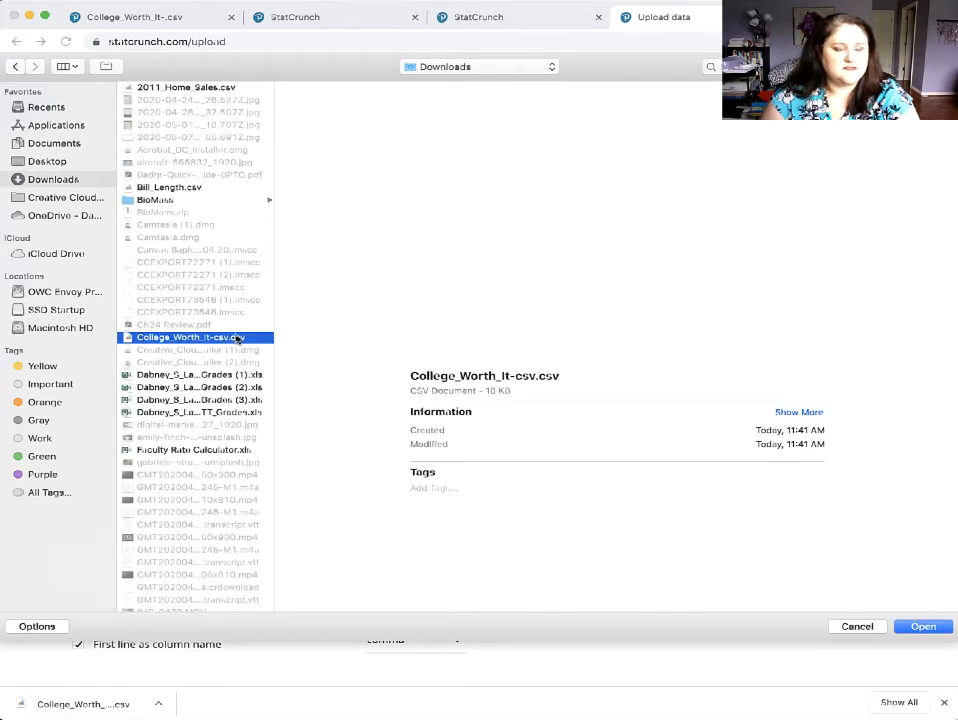
pyautogui.click(920, 628)
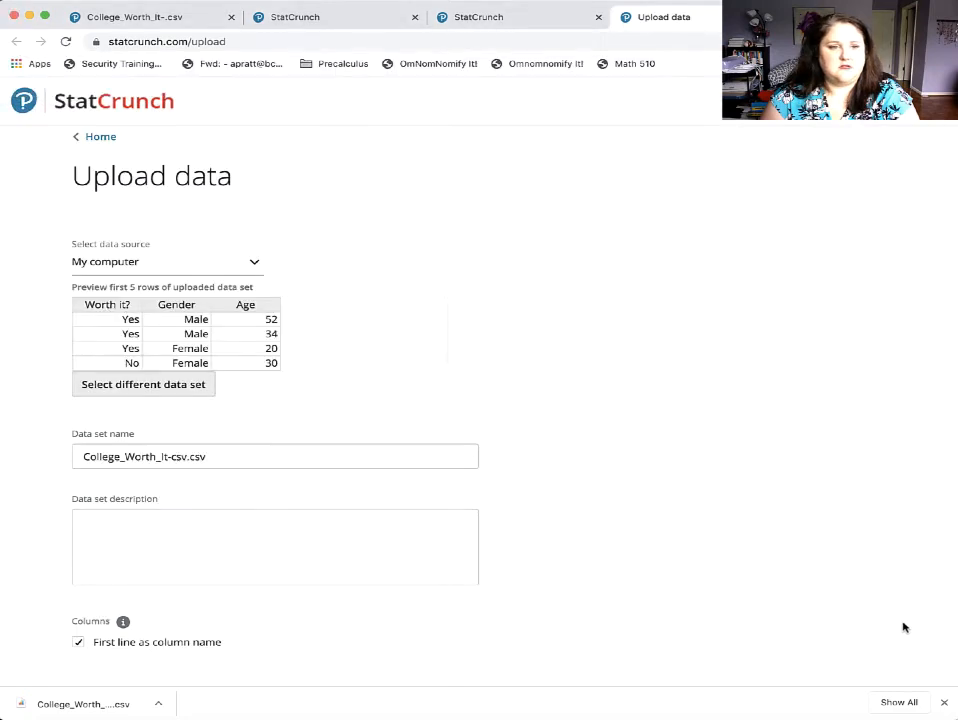
pyautogui.scroll(-3, 508, 422)
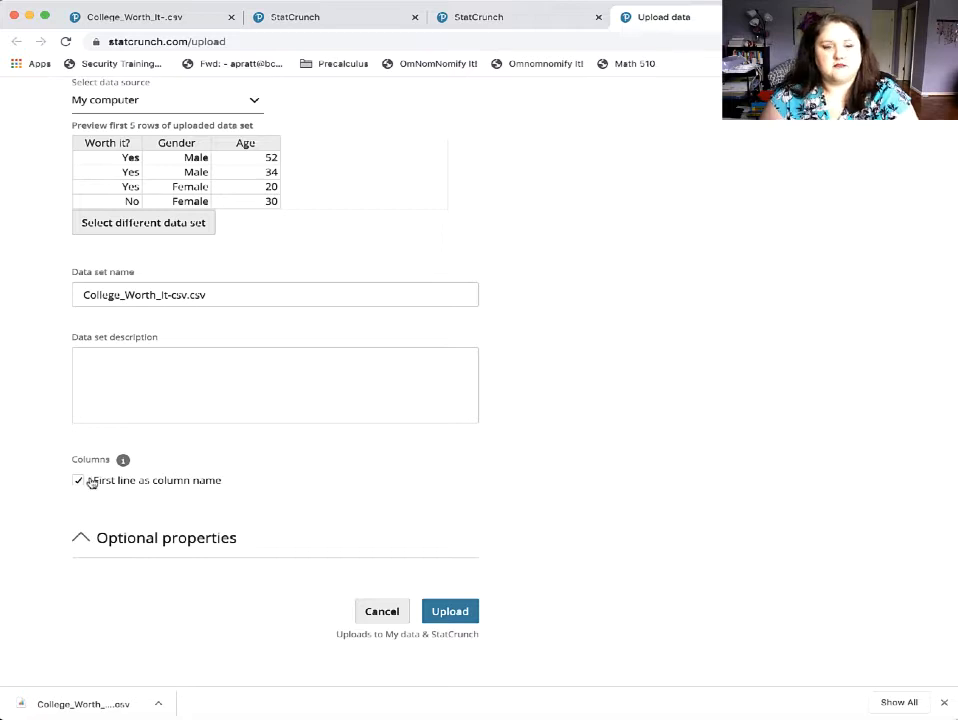
pyautogui.click(452, 614)
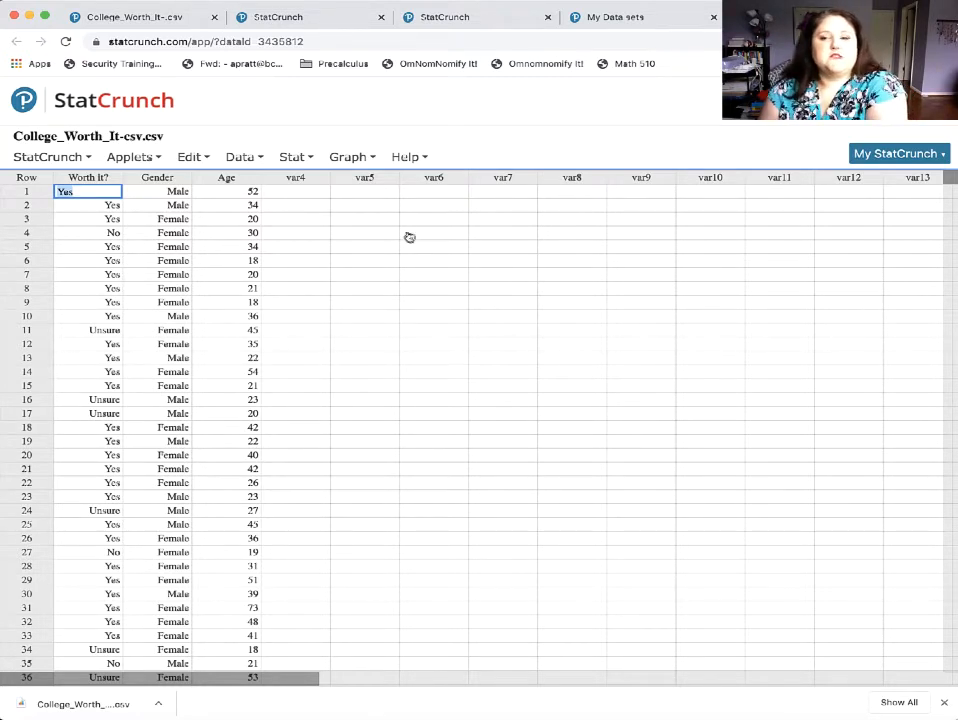
# Set up column summary statistics for the Age column, moving the dialog clear of the data.
pyautogui.click(310, 157)
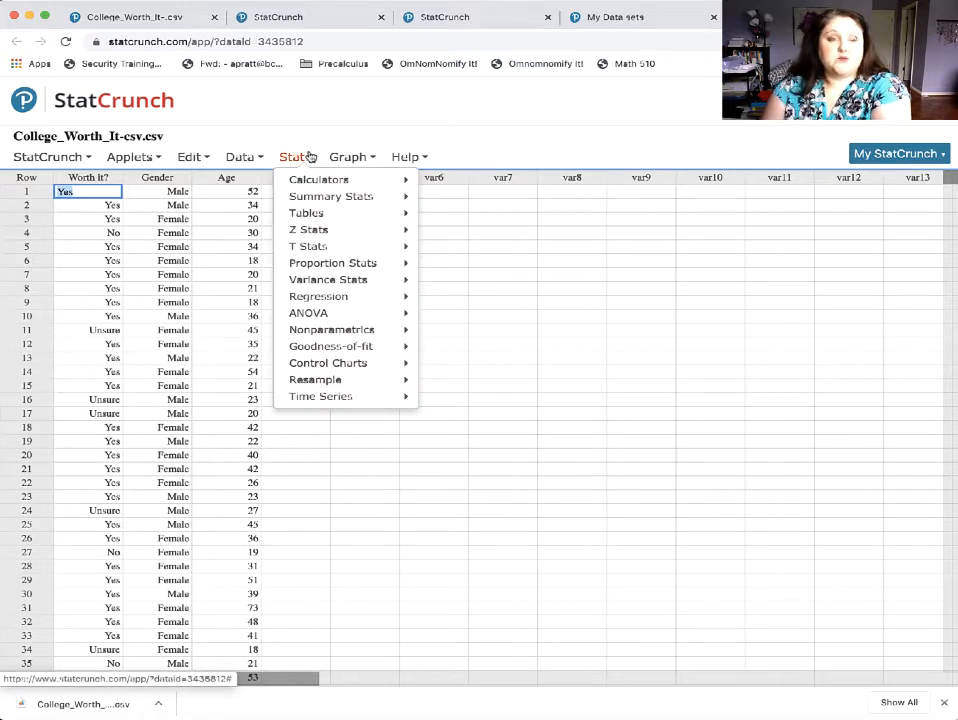
pyautogui.click(352, 159)
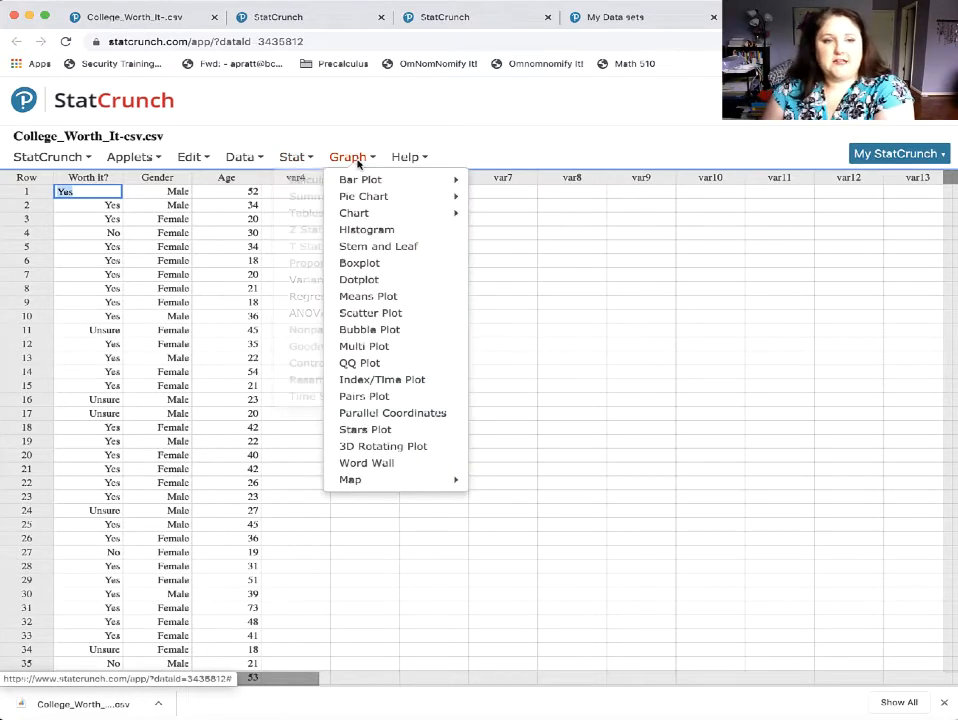
pyautogui.click(300, 158)
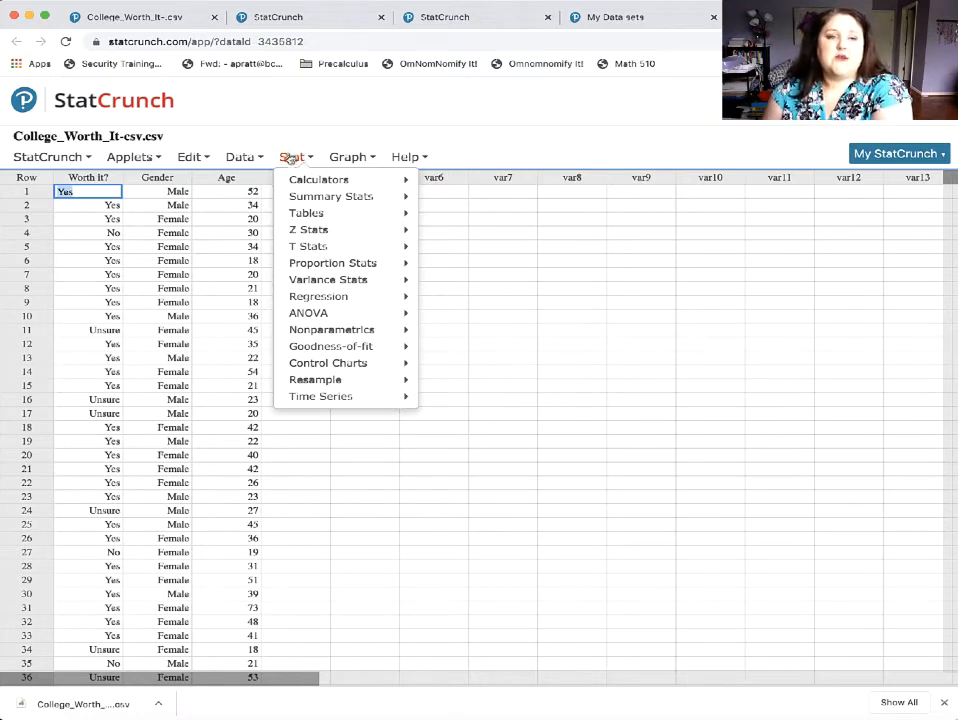
pyautogui.moveTo(302, 197)
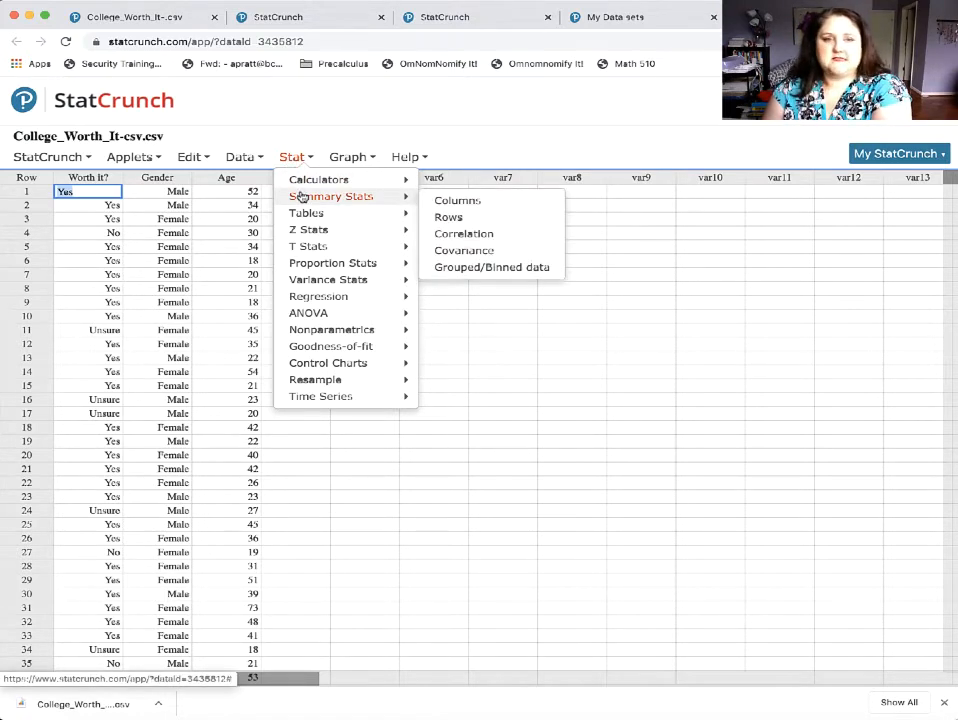
pyautogui.click(489, 204)
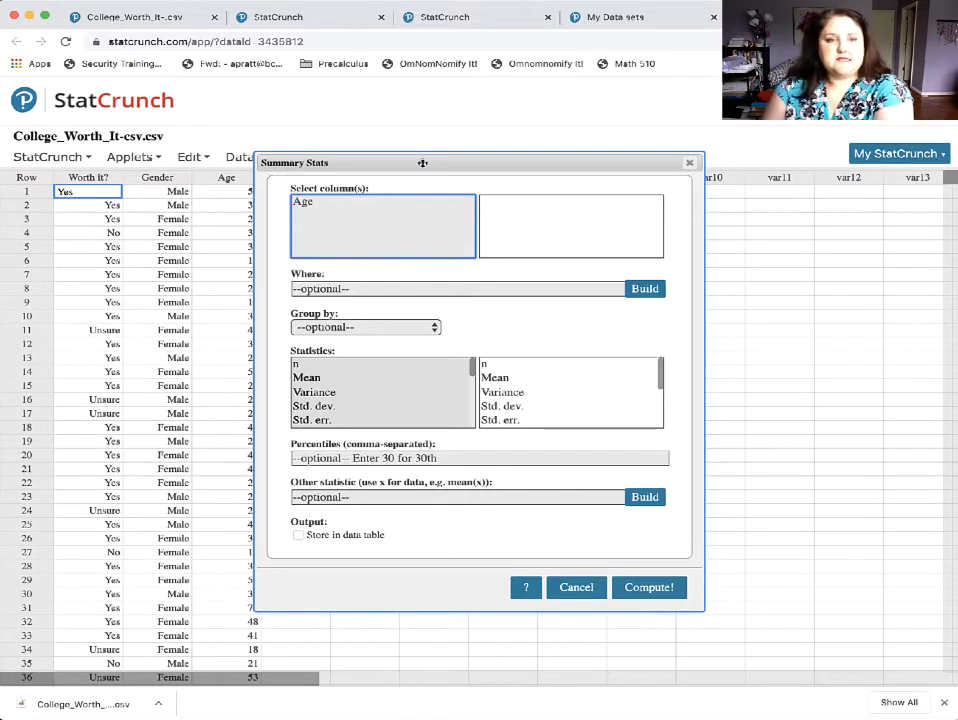
pyautogui.moveTo(422, 164); pyautogui.dragTo(512, 167)
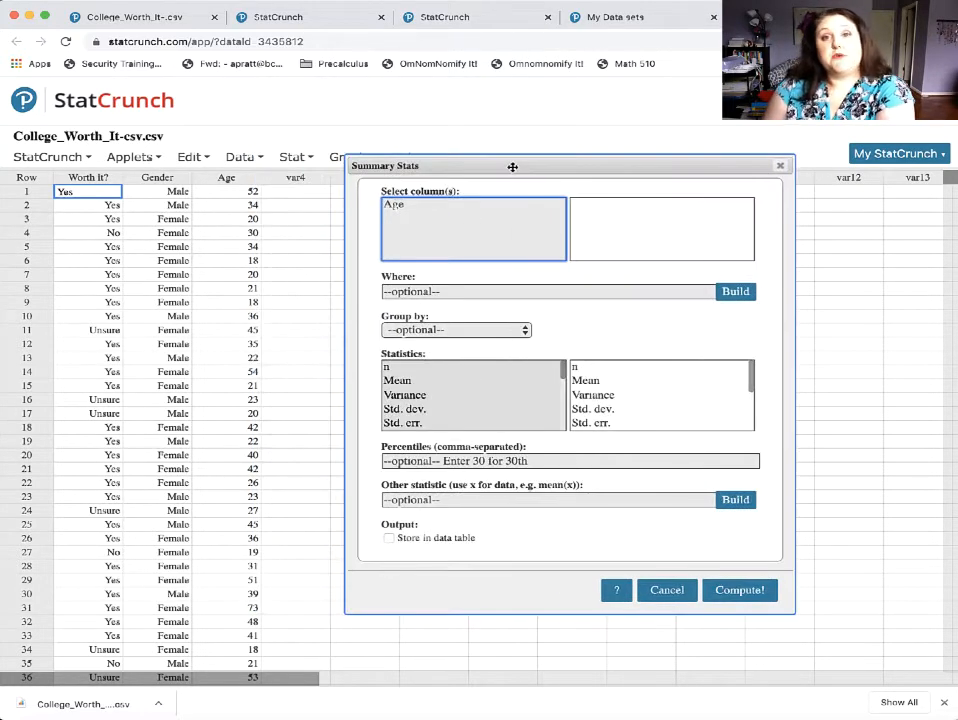
pyautogui.click(405, 205)
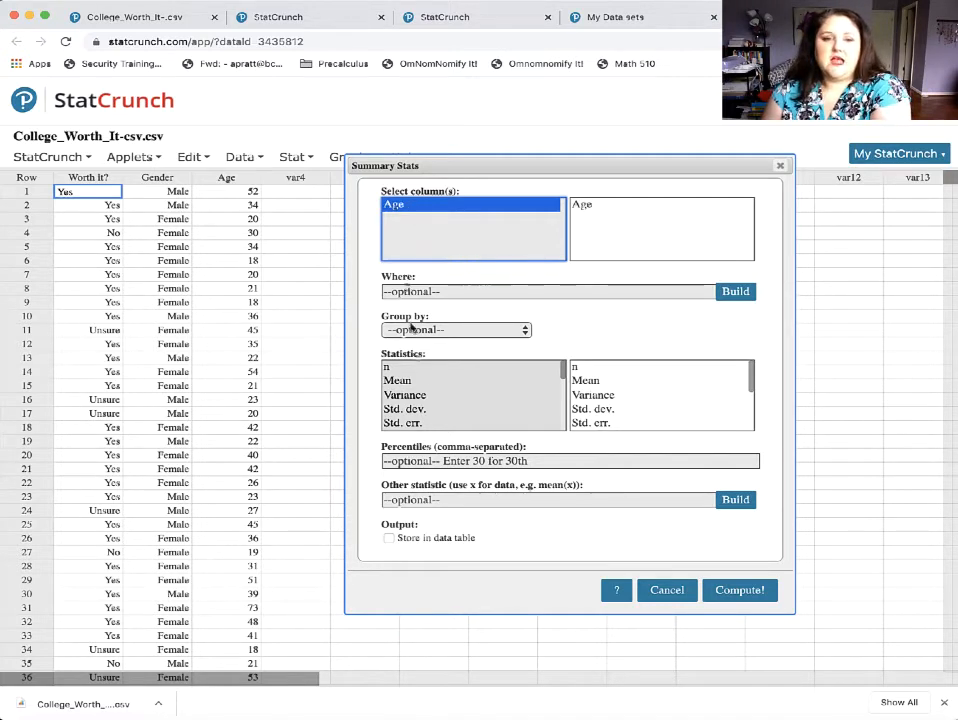
# Review the statistics list, compute the Age summary with the default statistics, and copy the results table.
pyautogui.scroll(-1, 420, 377)
pyautogui.scroll(-4, 420, 377)
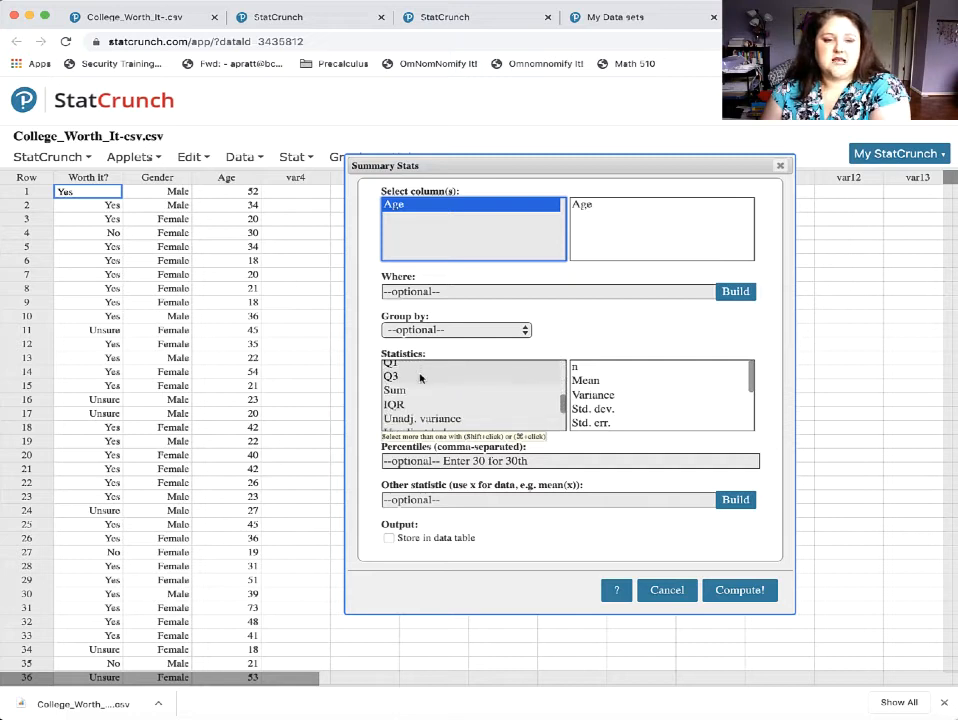
pyautogui.scroll(5, 420, 377)
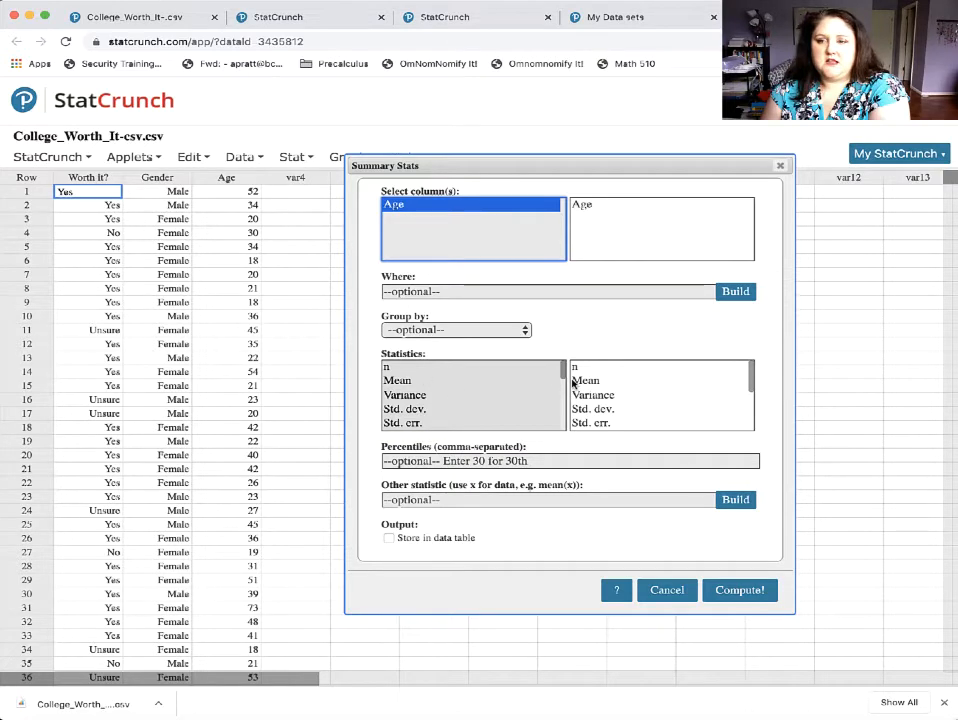
pyautogui.scroll(-3, 573, 382)
pyautogui.scroll(-1, 573, 382)
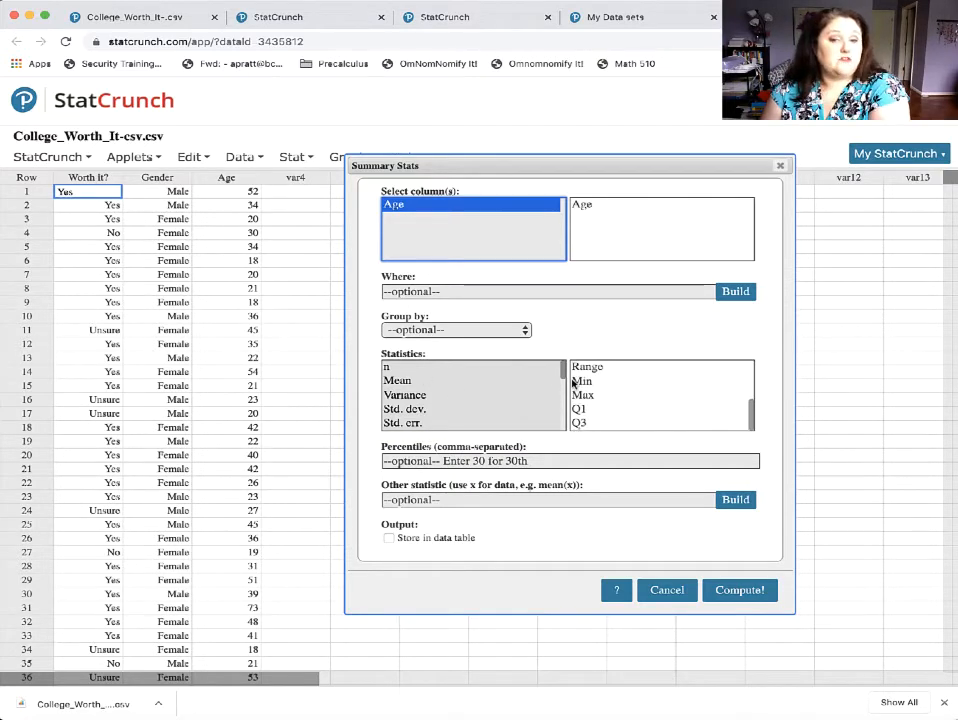
pyautogui.scroll(4, 573, 382)
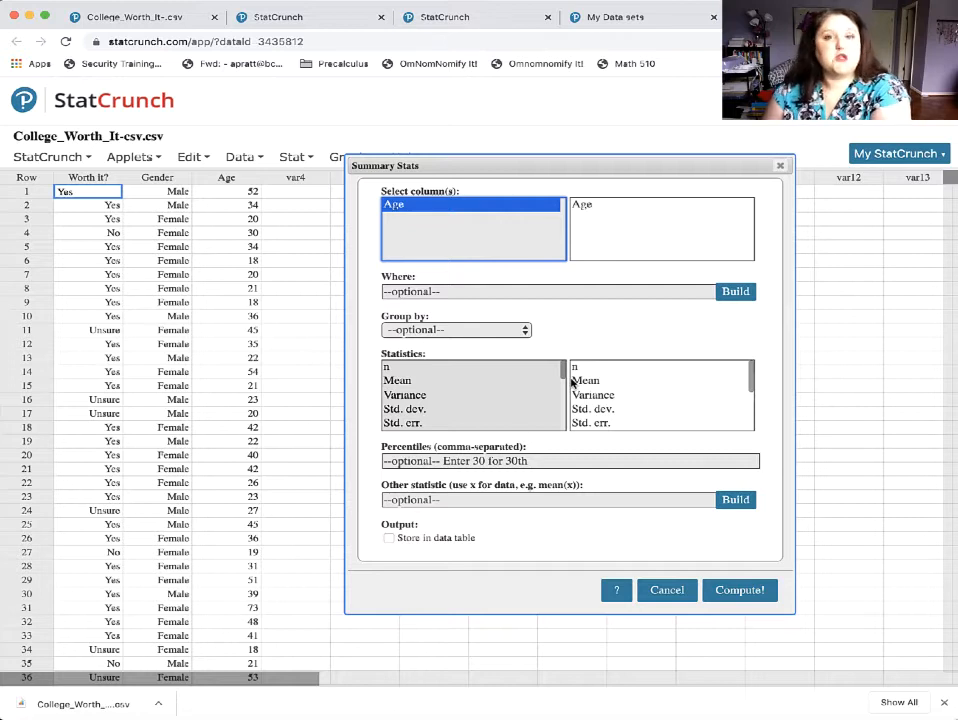
pyautogui.click(740, 590)
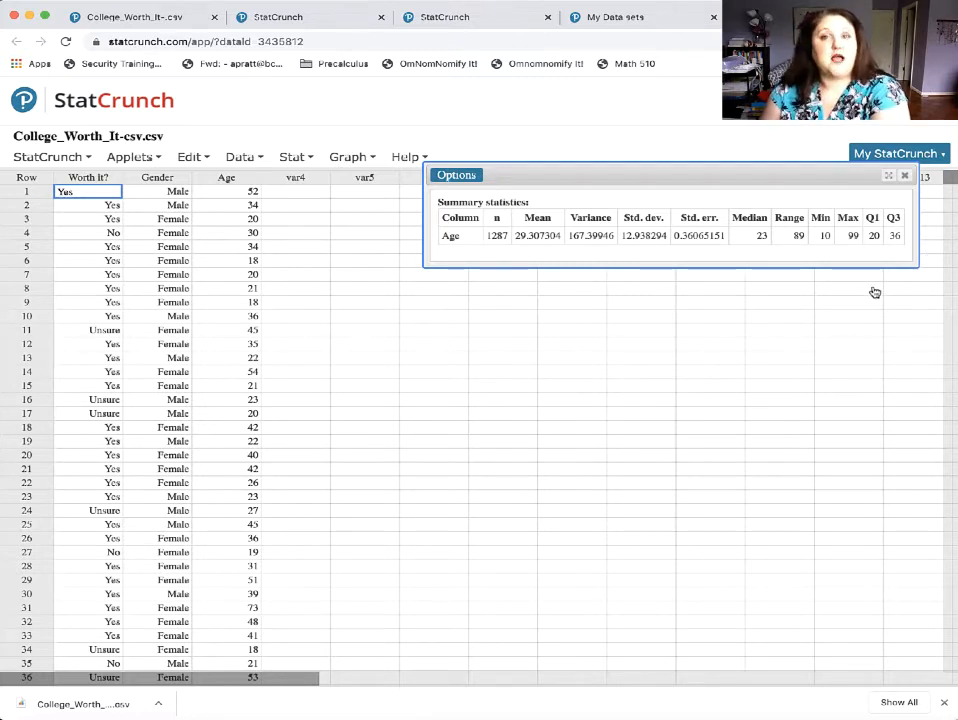
pyautogui.click(466, 177)
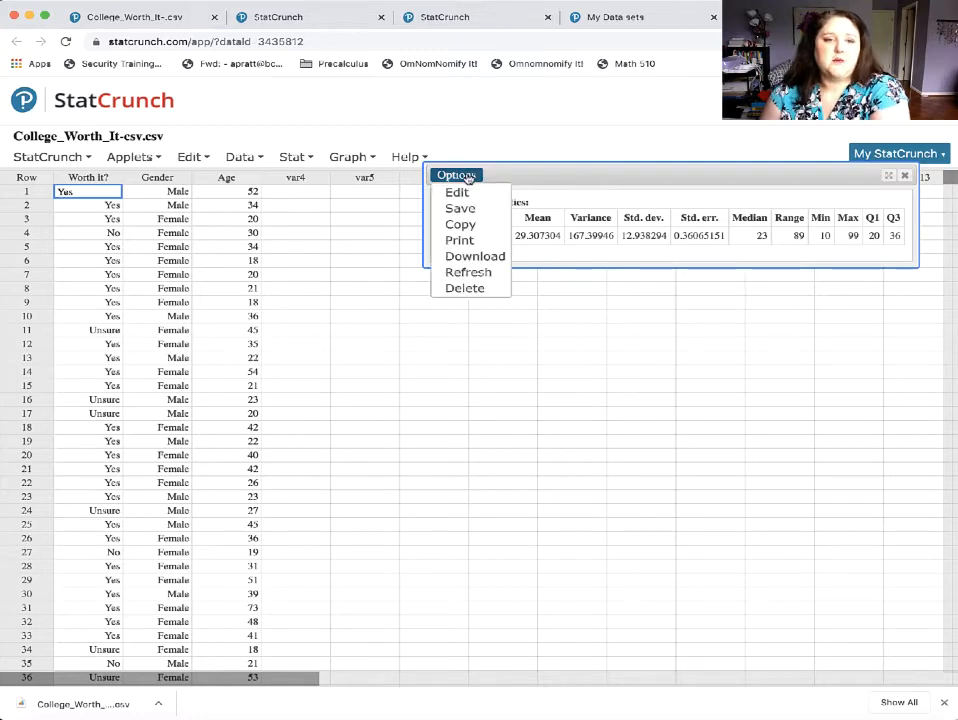
pyautogui.click(460, 224)
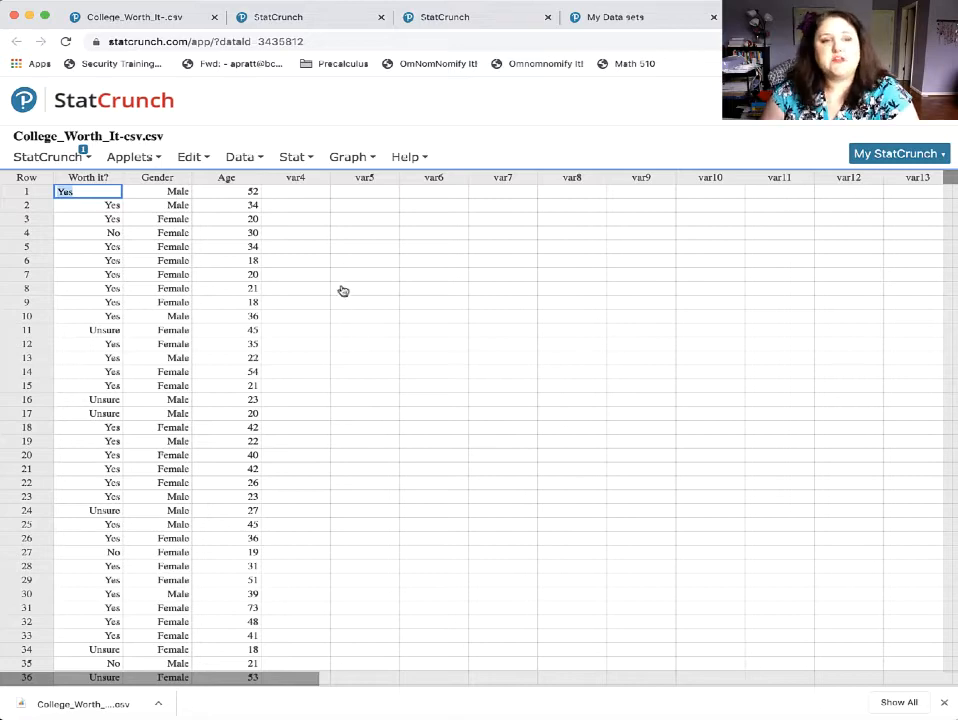
# Compute column summary statistics for Age grouped by Gender, keeping the default statistics.
pyautogui.click(293, 159)
pyautogui.click(297, 158)
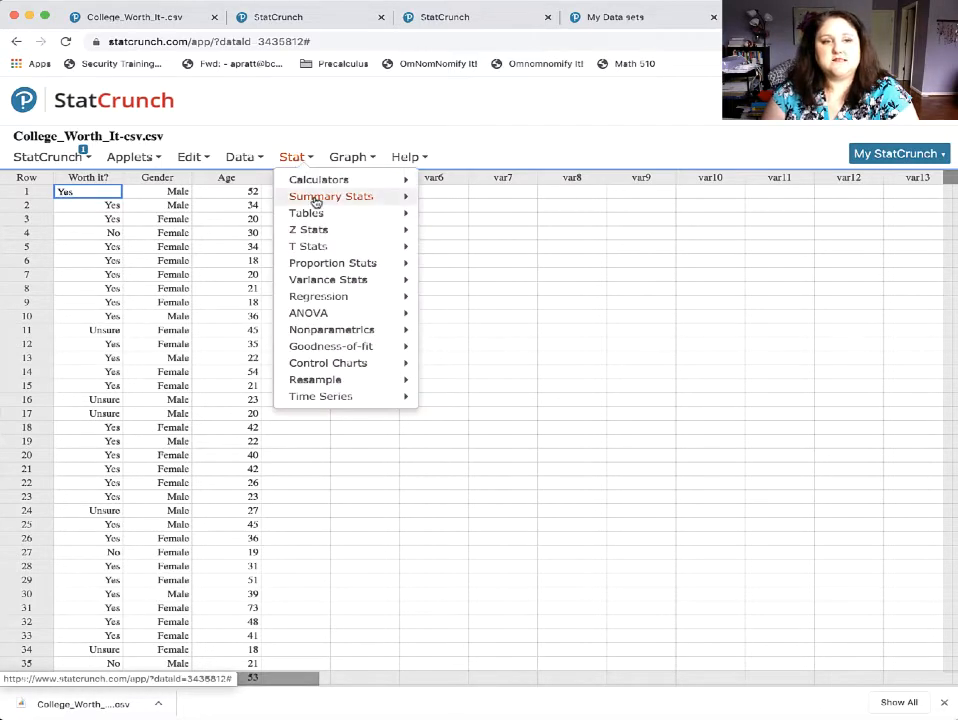
pyautogui.moveTo(330, 197)
pyautogui.click(521, 204)
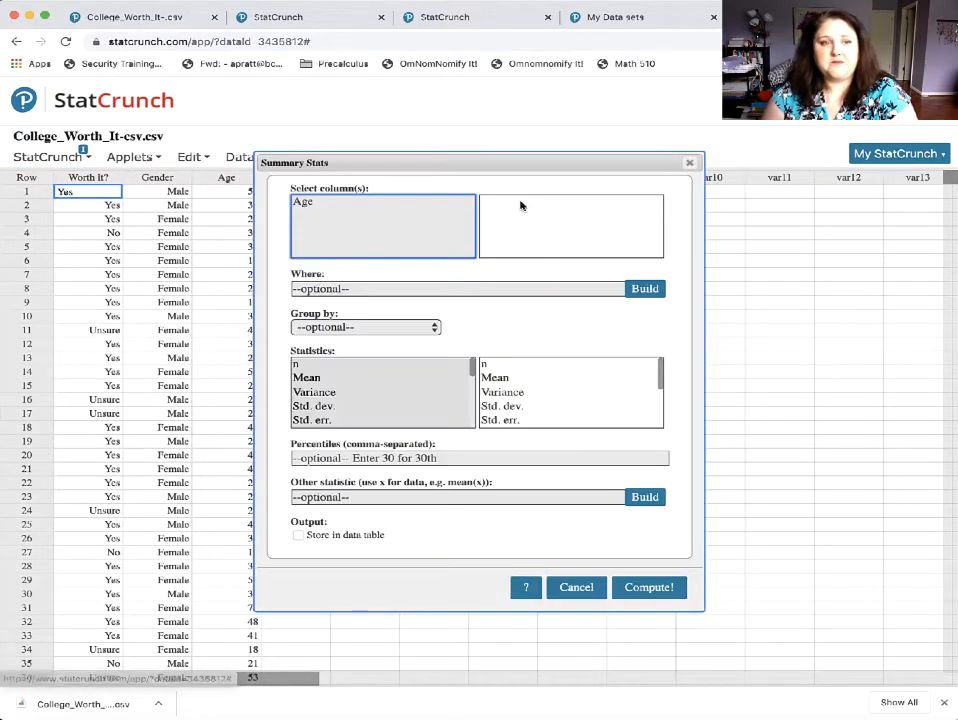
pyautogui.click(322, 203)
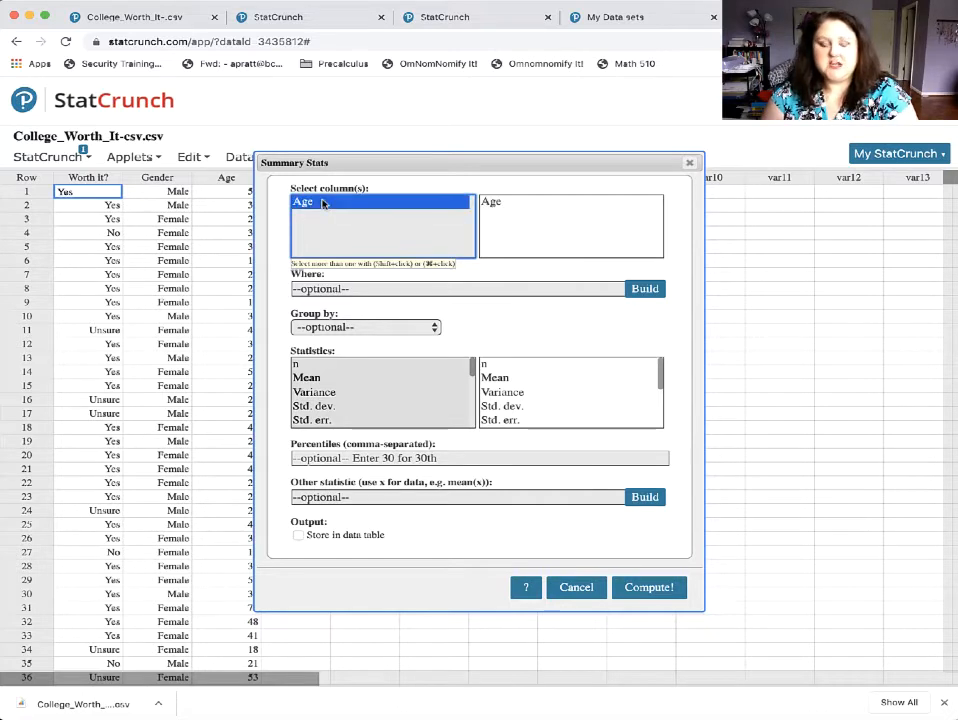
pyautogui.click(368, 328)
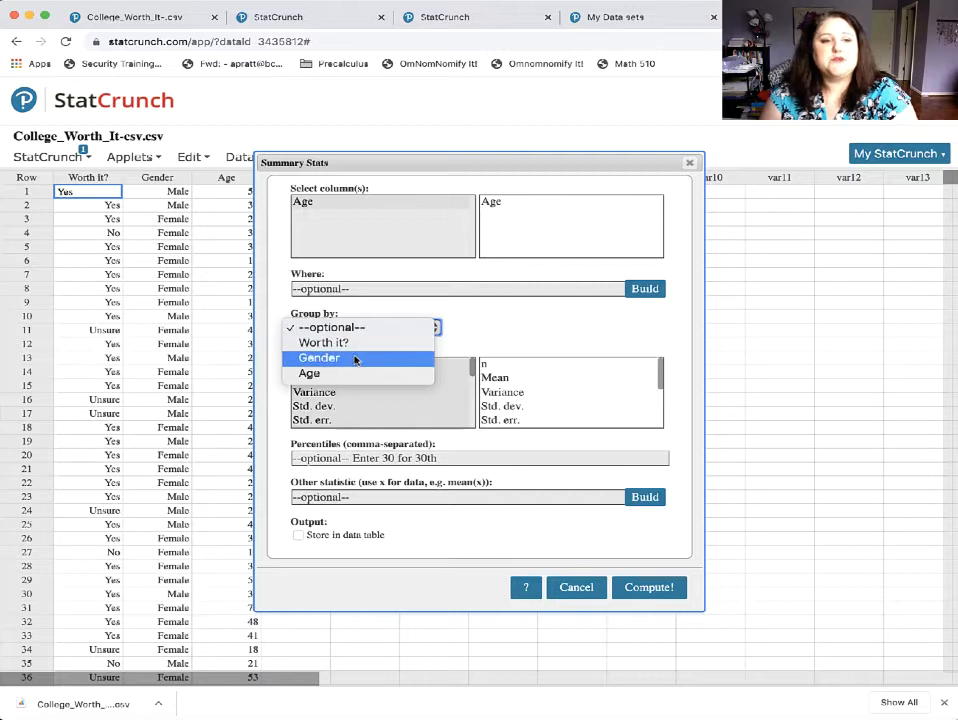
pyautogui.click(355, 359)
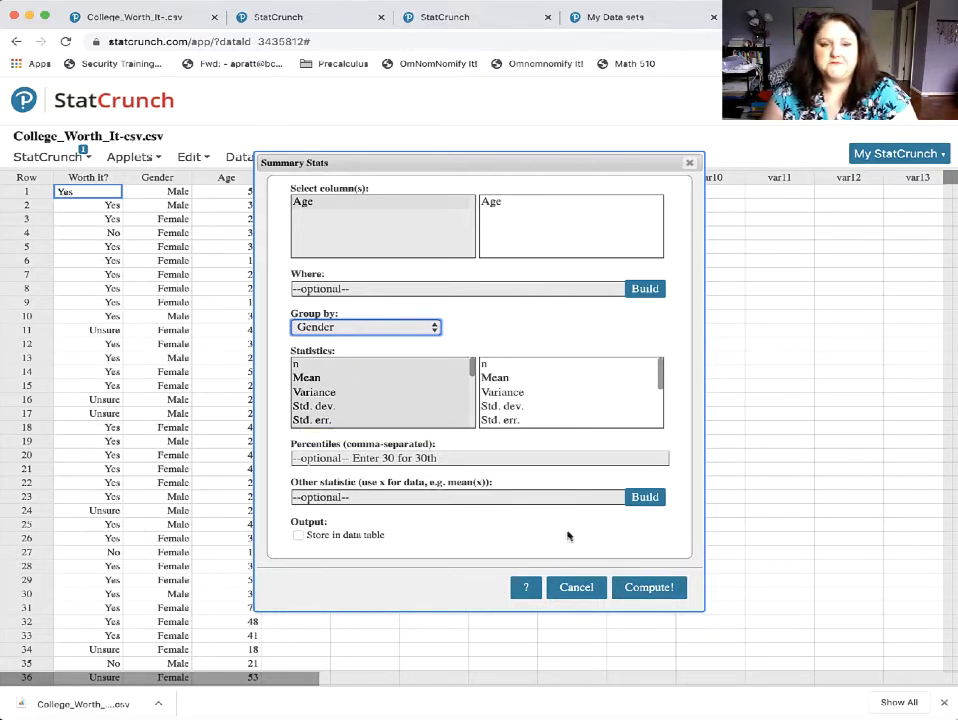
pyautogui.click(648, 588)
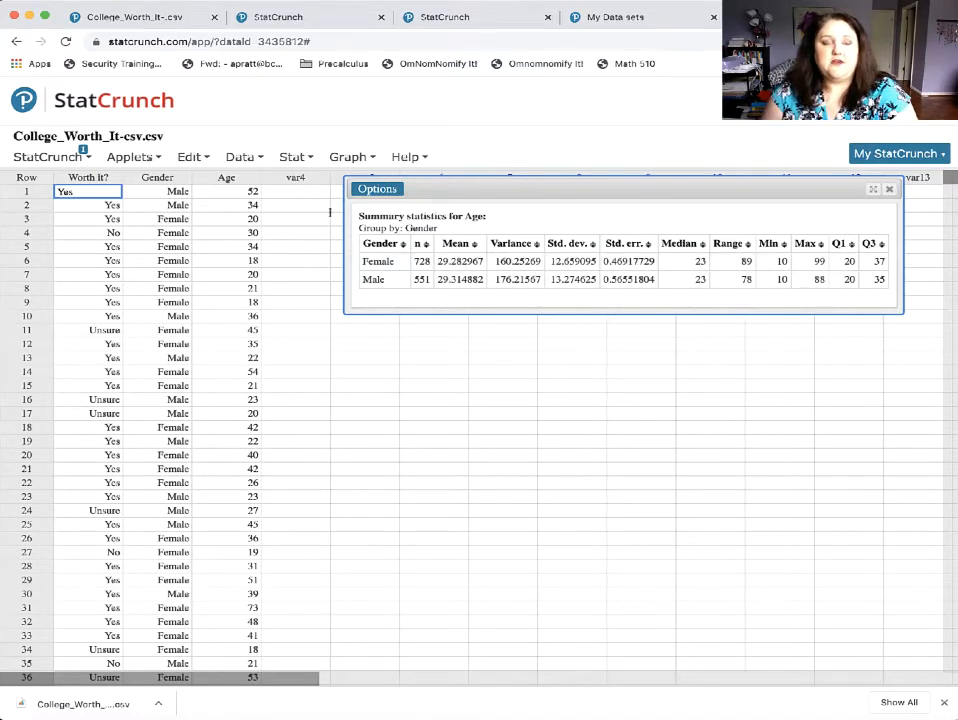
# Bring up the copying instructions for the grouped Age summary, and close both the instructions and the results window.
pyautogui.click(377, 189)
pyautogui.click(386, 238)
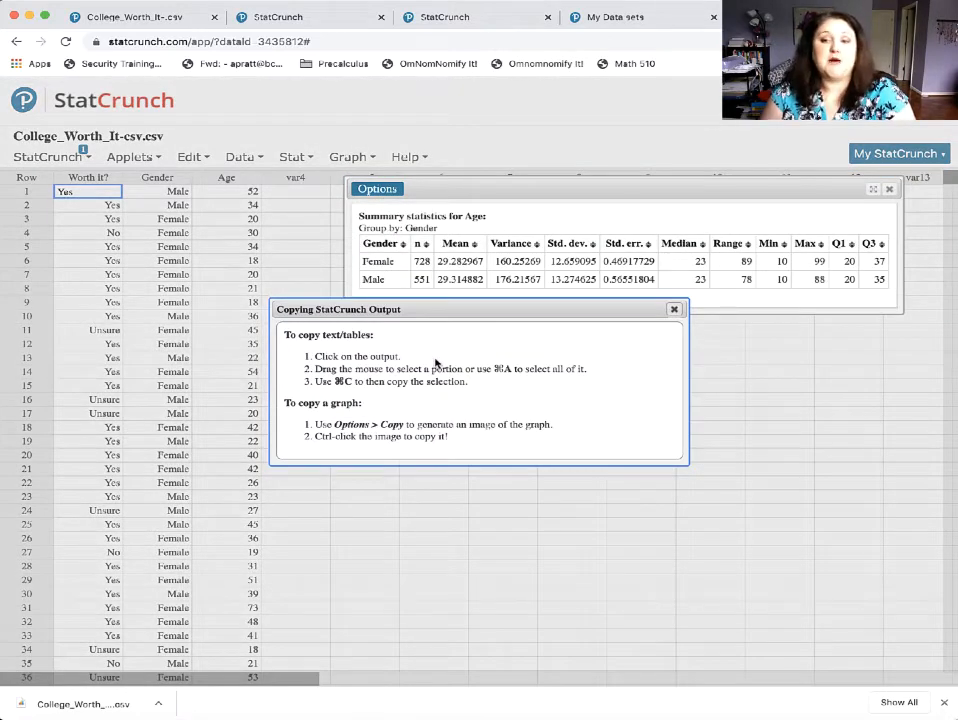
pyautogui.click(675, 312)
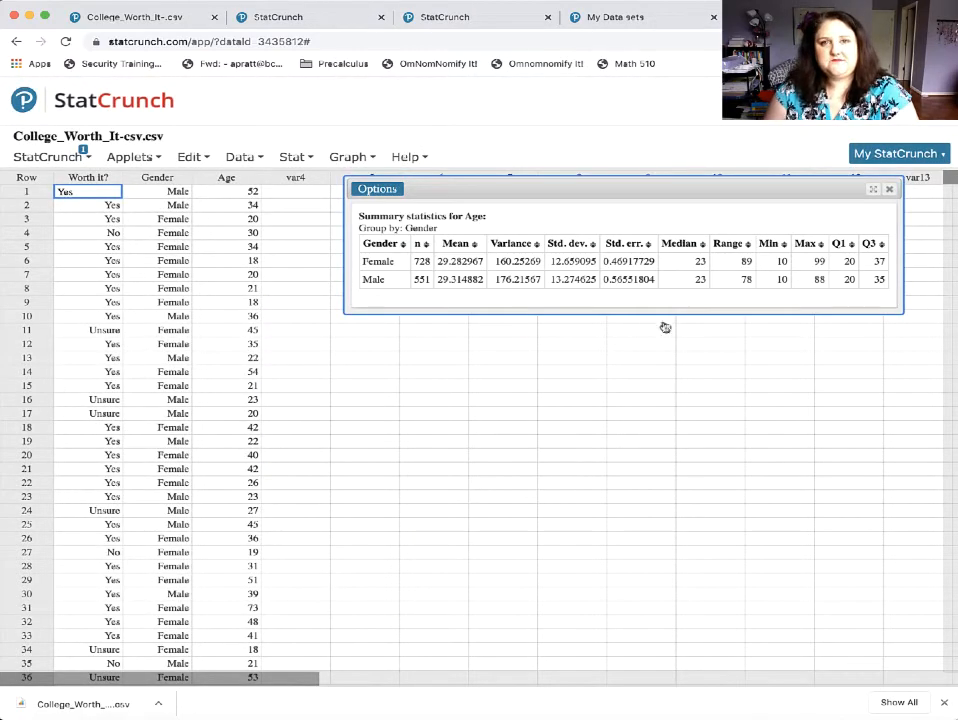
pyautogui.click(890, 190)
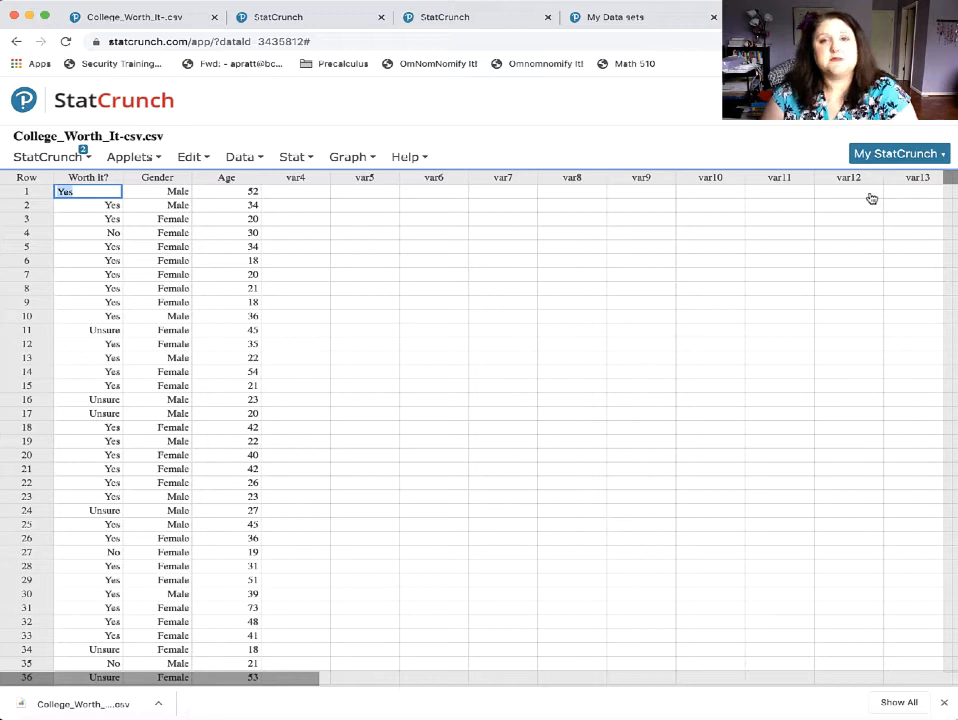
# Create a frequency bar plot from the data in the Worth it? column, keeping the default settings and labels.
pyautogui.click(340, 160)
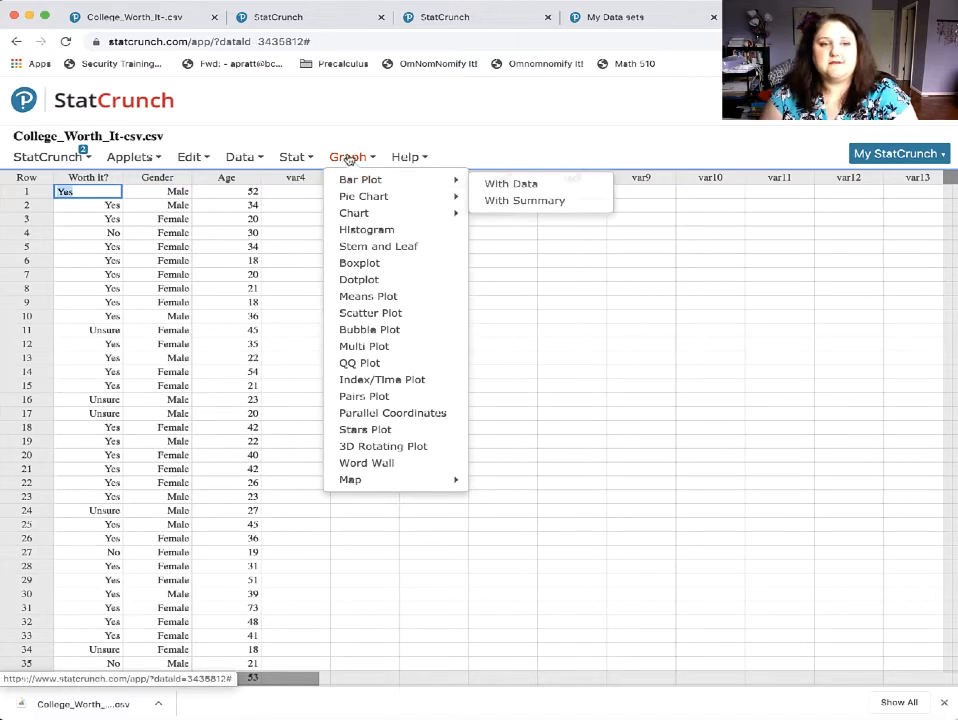
pyautogui.moveTo(353, 180)
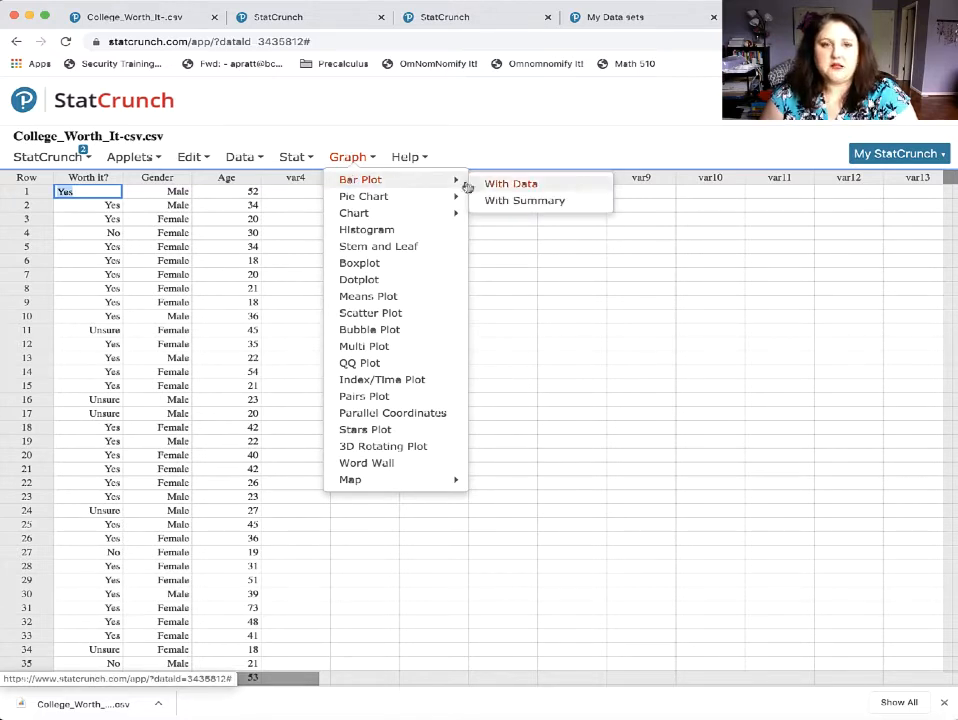
pyautogui.click(494, 186)
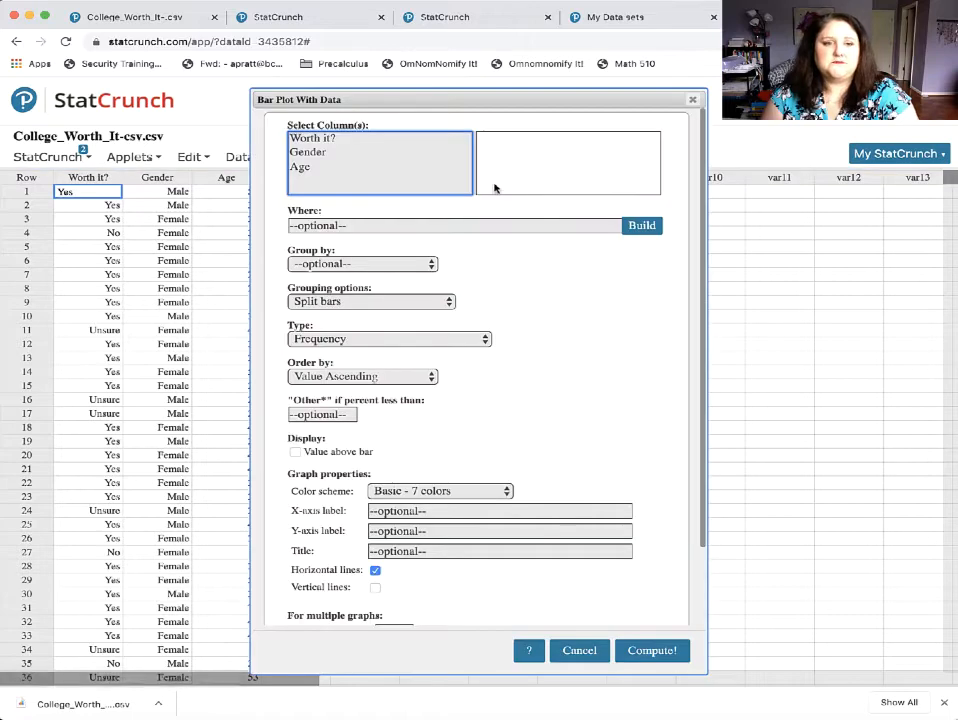
pyautogui.click(325, 140)
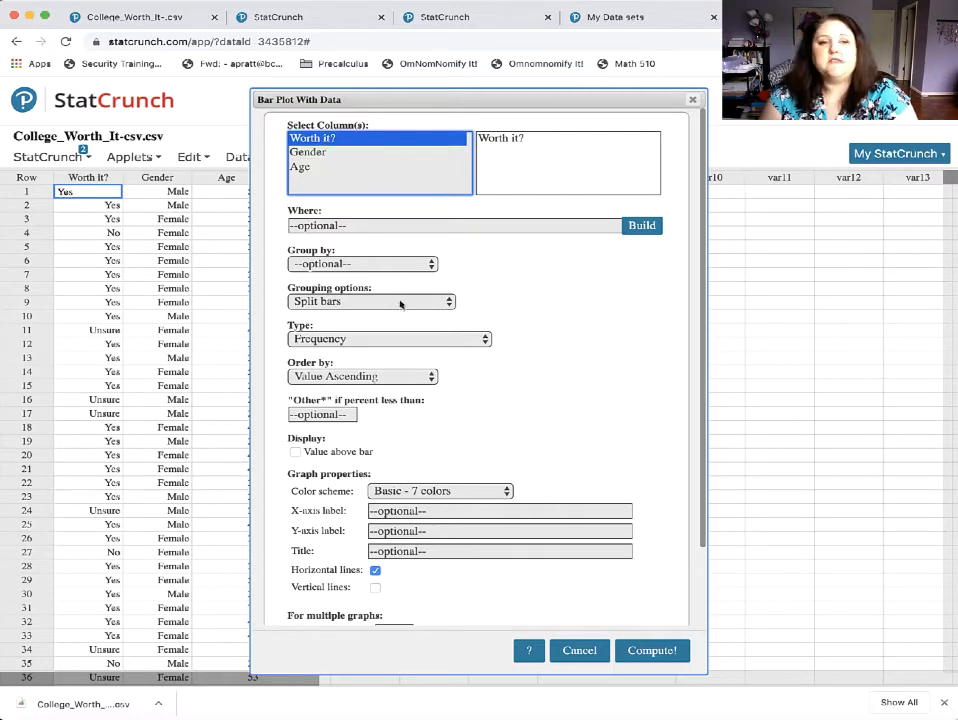
pyautogui.scroll(-2, 410, 374)
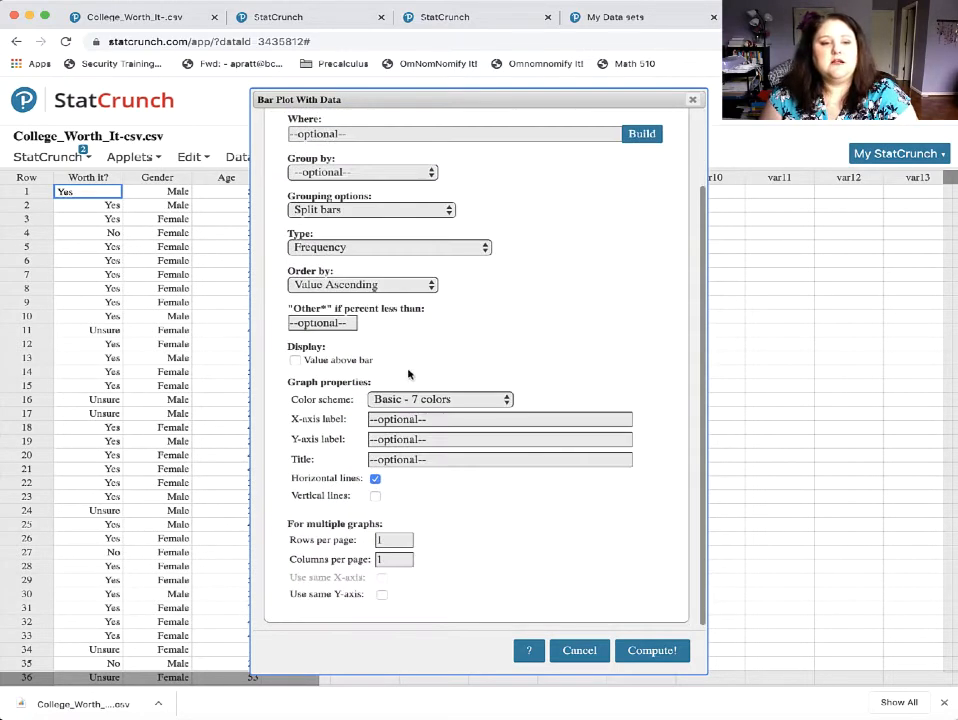
pyautogui.click(421, 418)
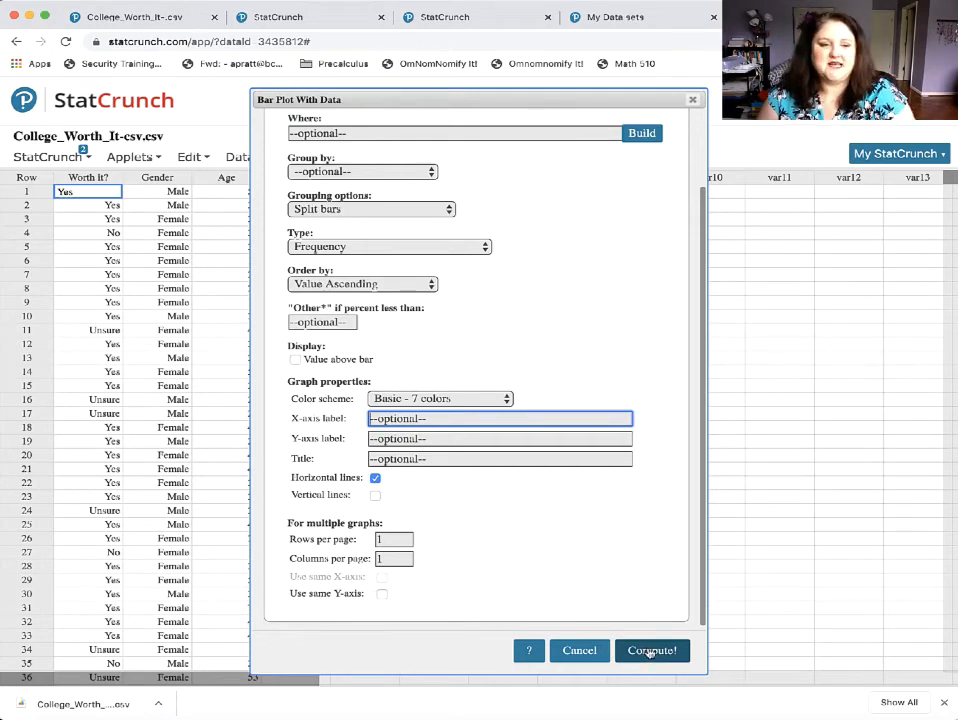
pyautogui.click(651, 651)
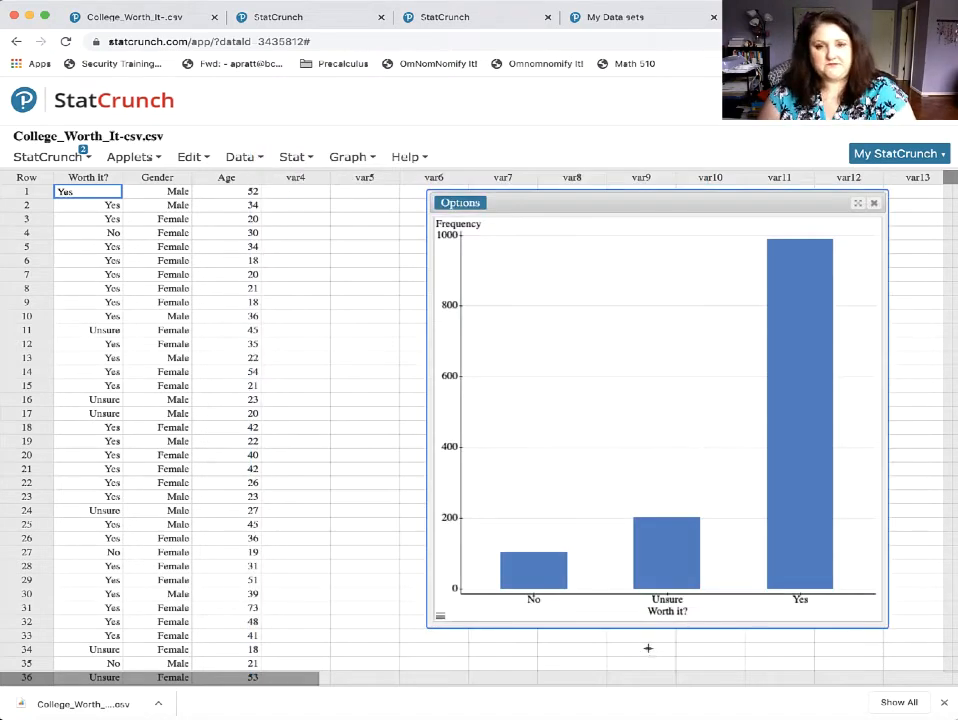
# Generate a copyable image of the Worth it? bar plot, and close the image and the plot window.
pyautogui.moveTo(558, 568)
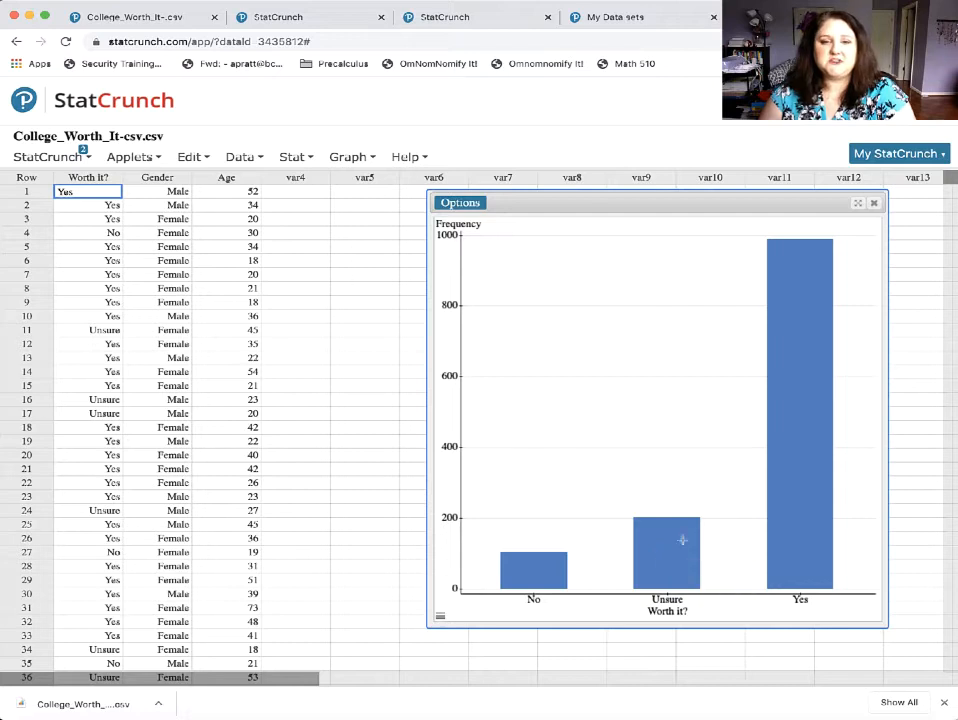
pyautogui.moveTo(810, 520)
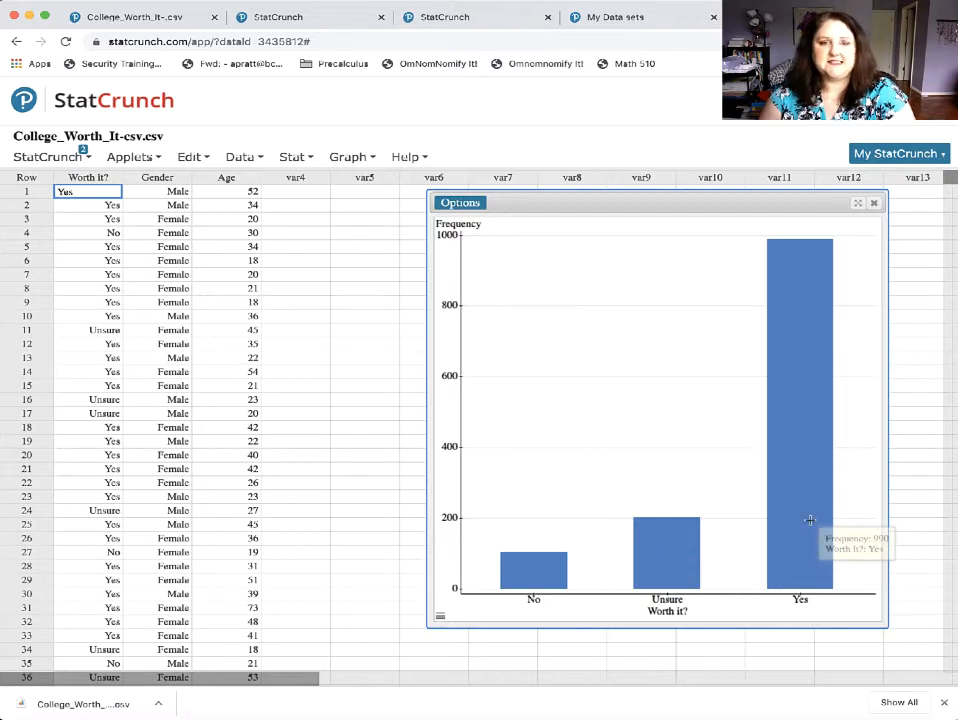
pyautogui.click(462, 203)
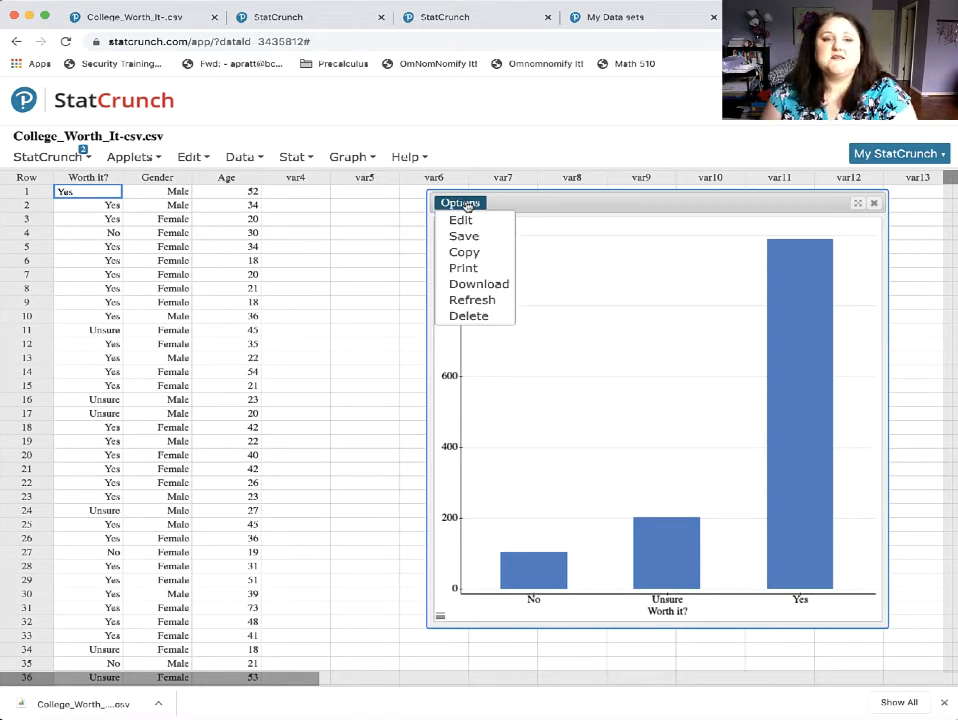
pyautogui.click(464, 252)
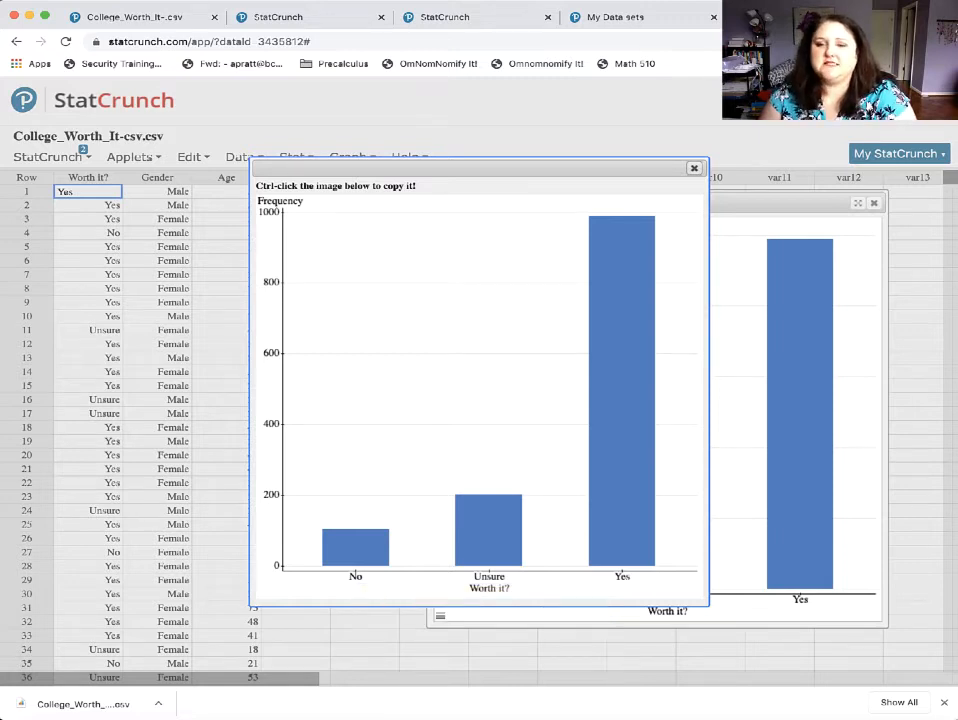
pyautogui.click(694, 168)
pyautogui.click(873, 205)
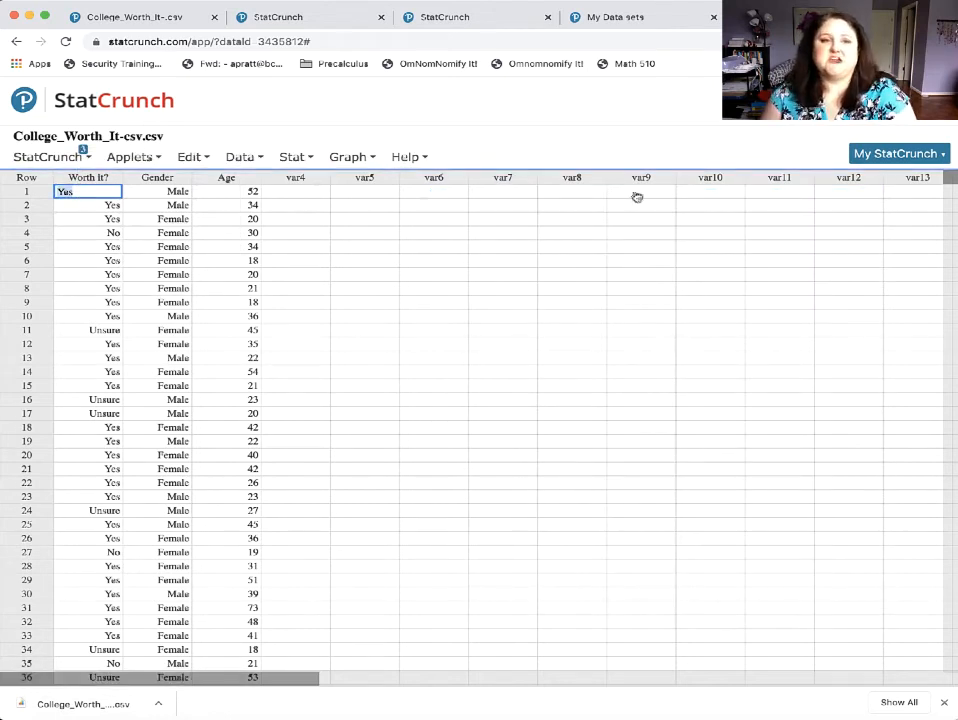
# Create a frequency bar plot of the Worth it? column grouped by Gender with split bars.
pyautogui.click(346, 158)
pyautogui.moveTo(420, 180)
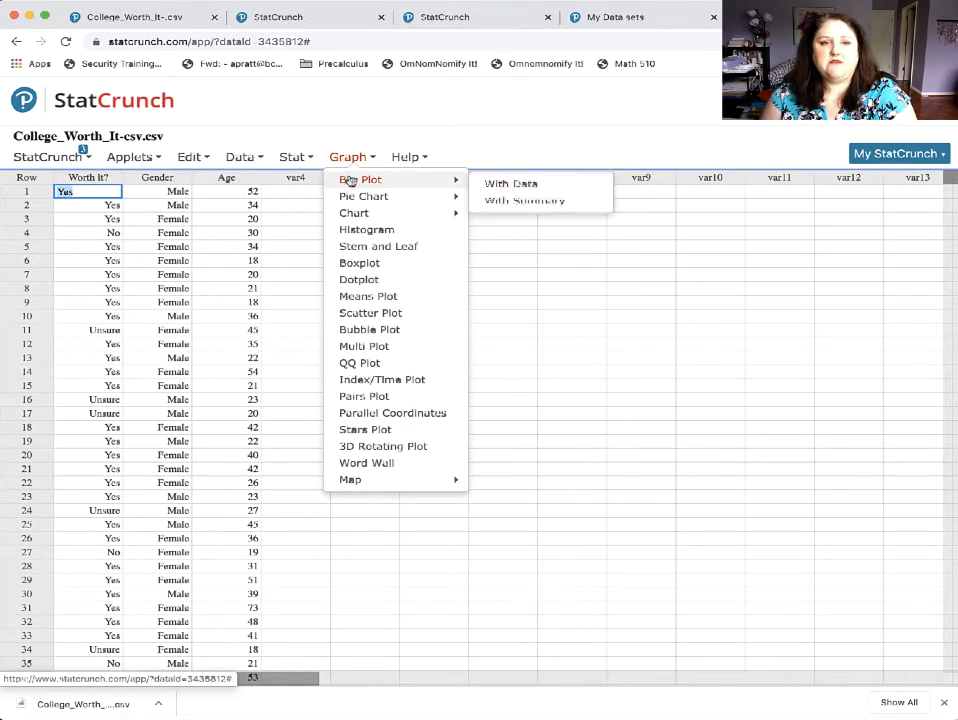
pyautogui.click(552, 188)
pyautogui.click(325, 139)
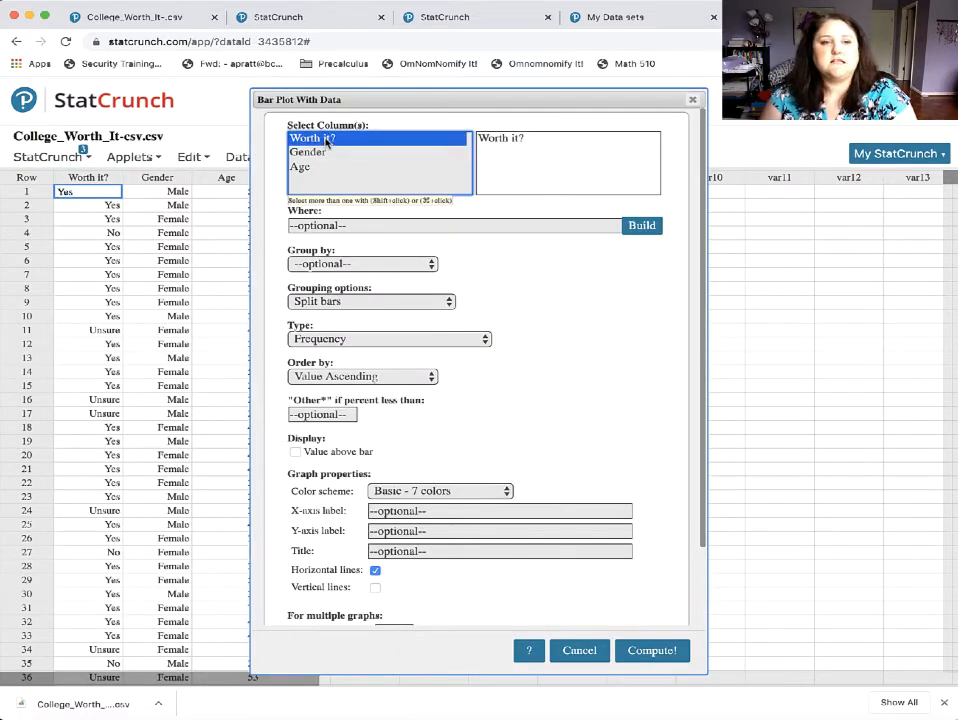
pyautogui.click(400, 264)
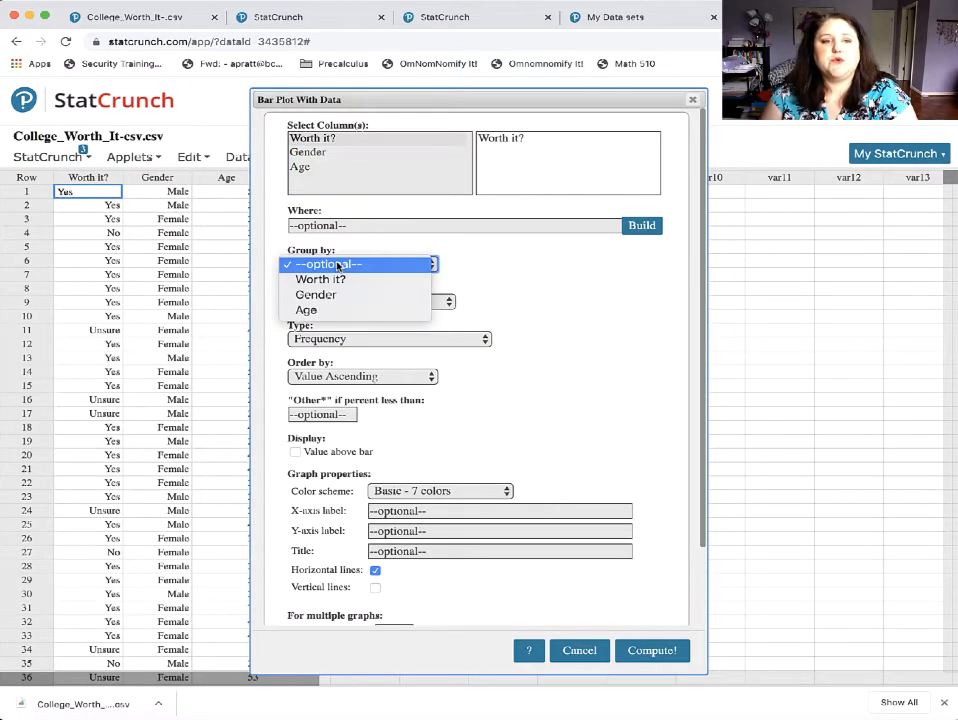
pyautogui.click(346, 296)
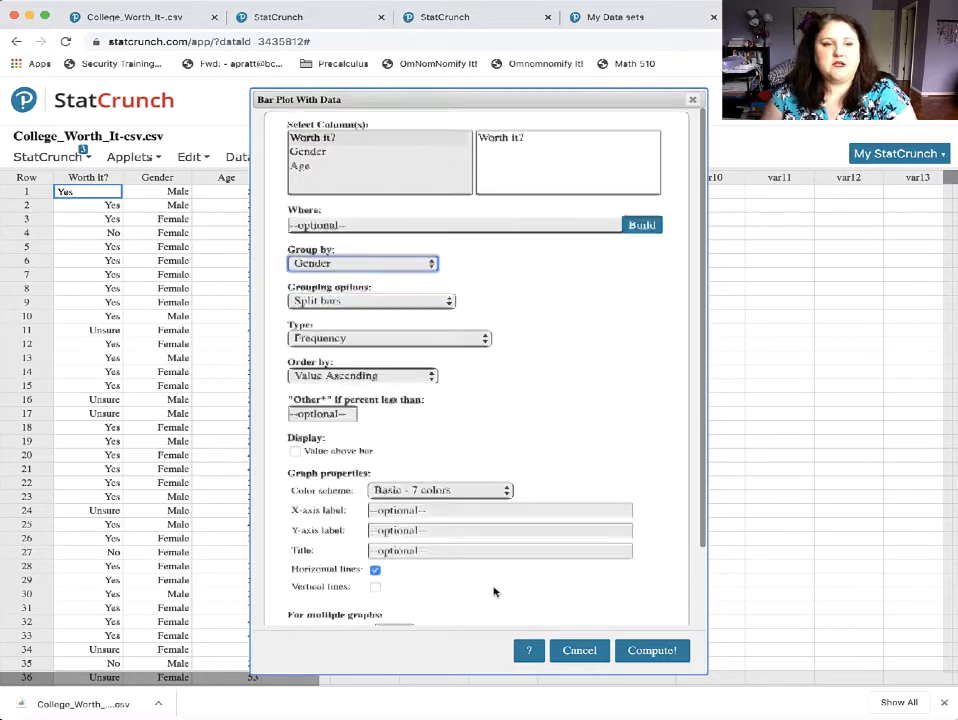
pyautogui.scroll(-1, 545, 620)
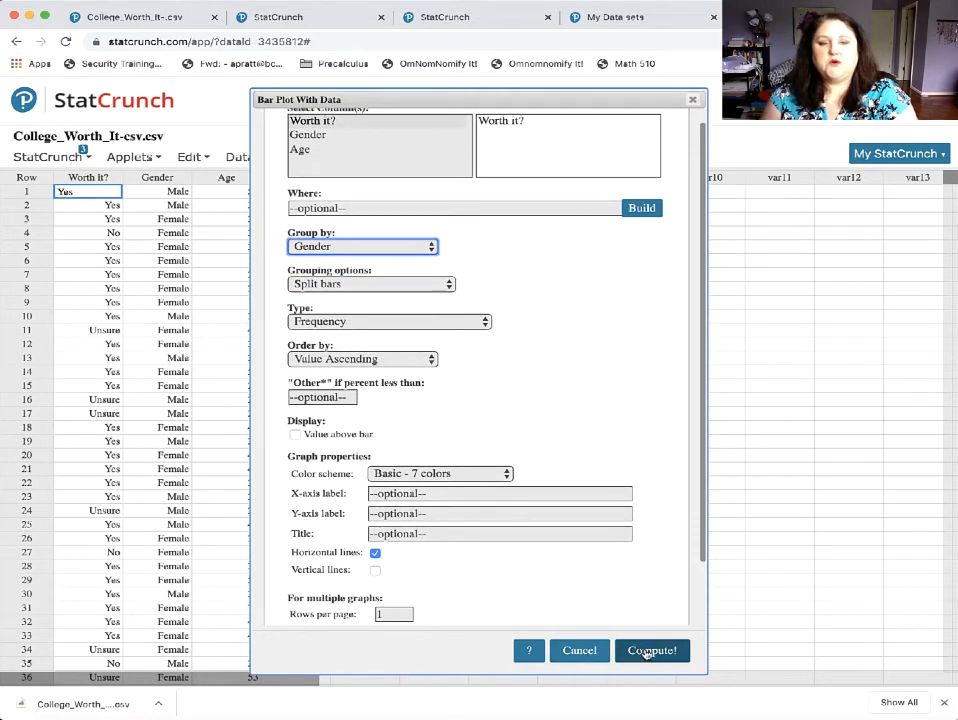
pyautogui.click(648, 652)
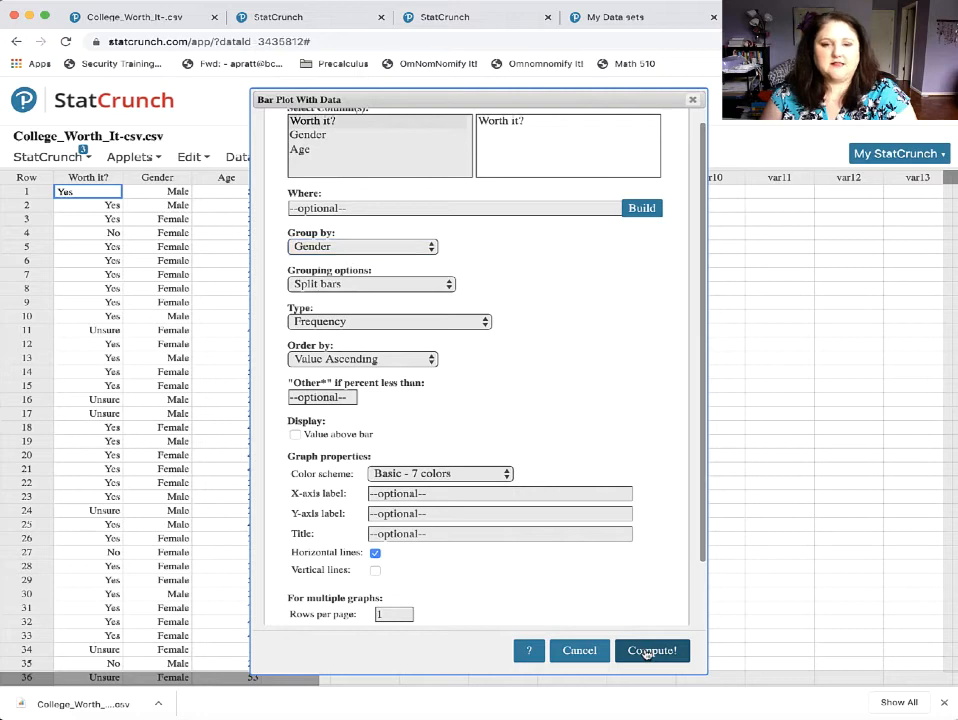
# Edit the gender-grouped bar plot to use the Percent type and recompute it.
pyautogui.moveTo(458, 577)
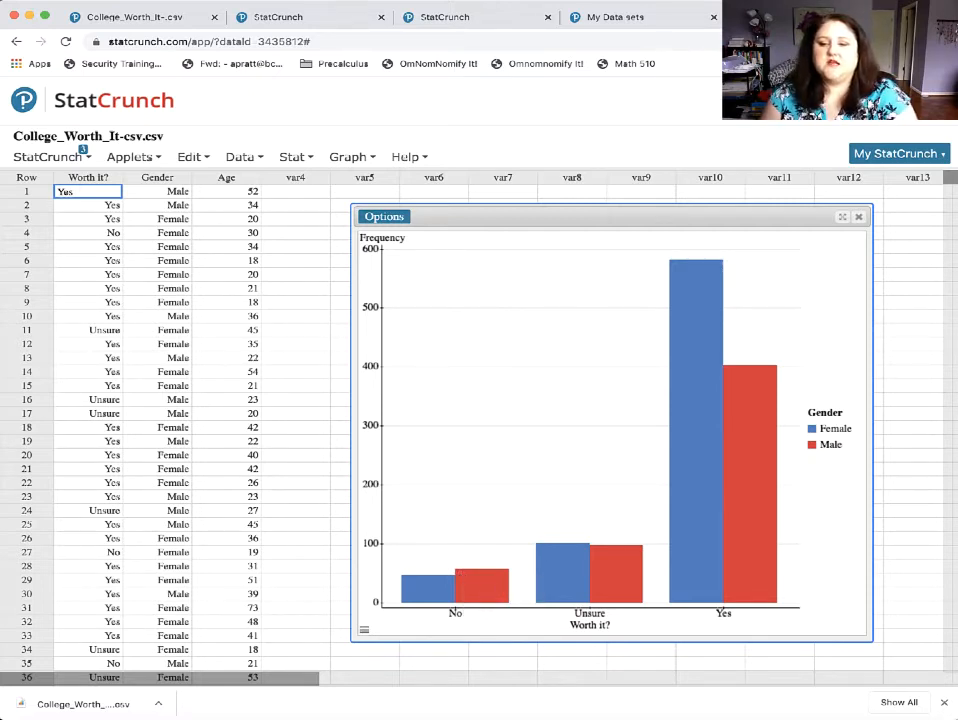
pyautogui.click(380, 217)
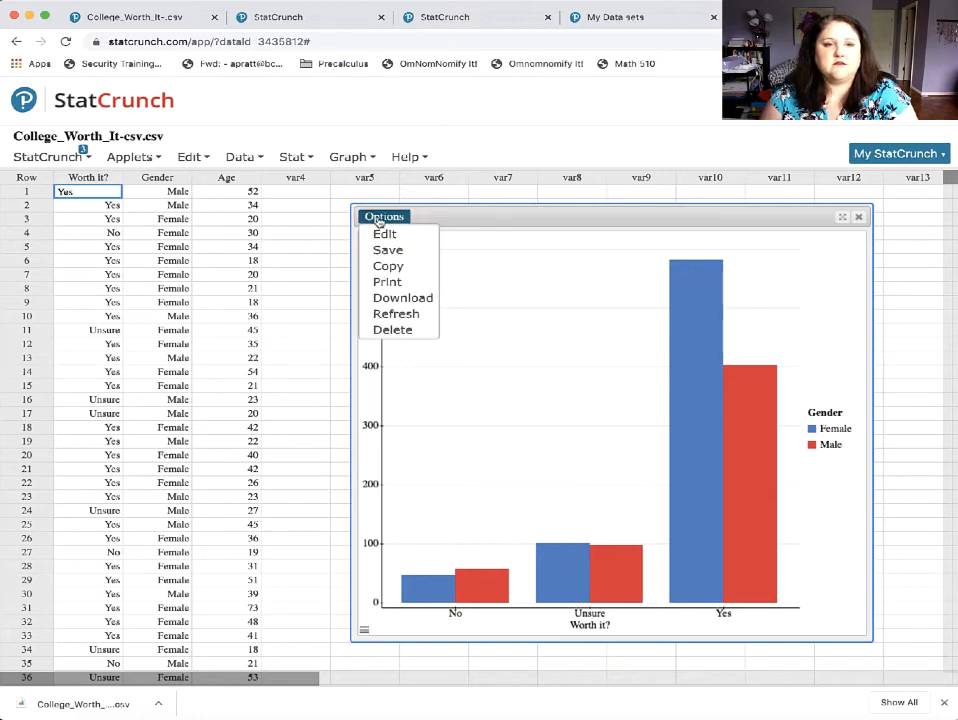
pyautogui.click(385, 234)
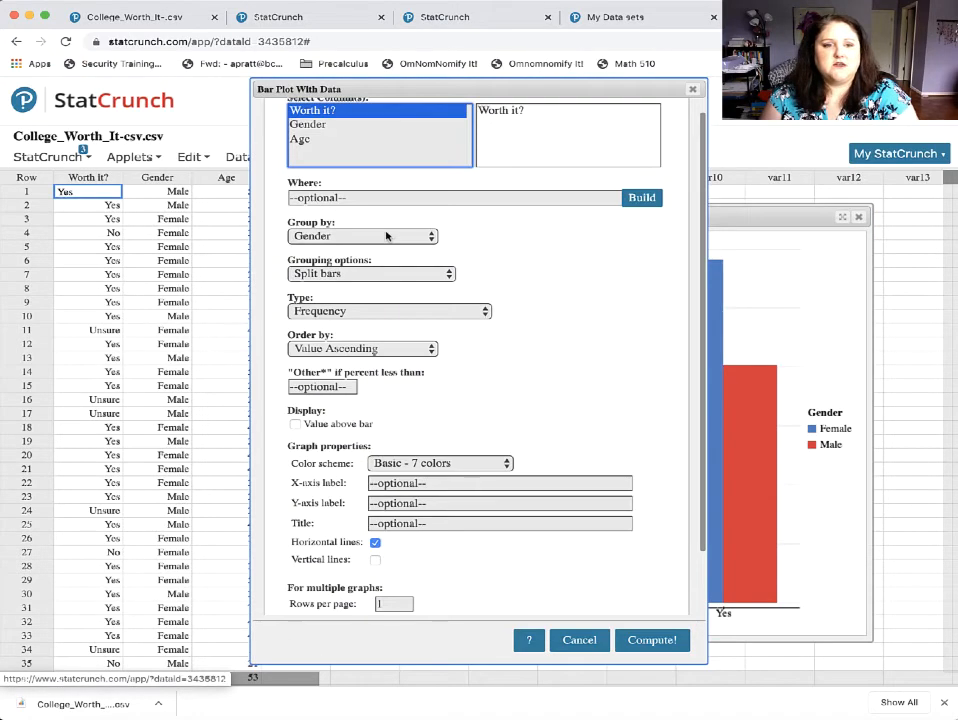
pyautogui.click(369, 320)
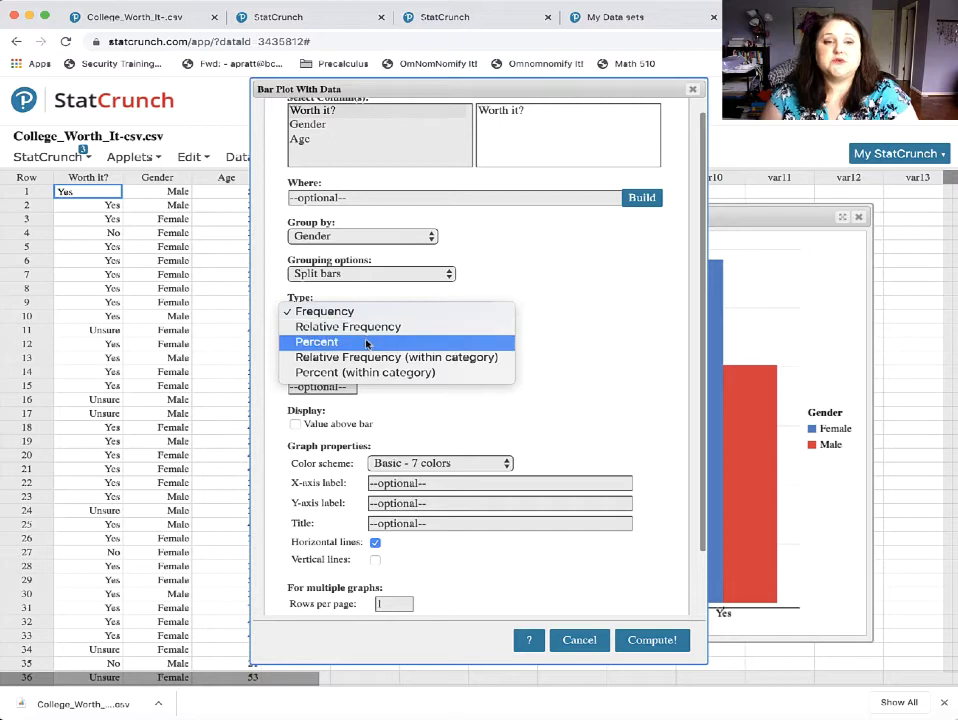
pyautogui.click(367, 343)
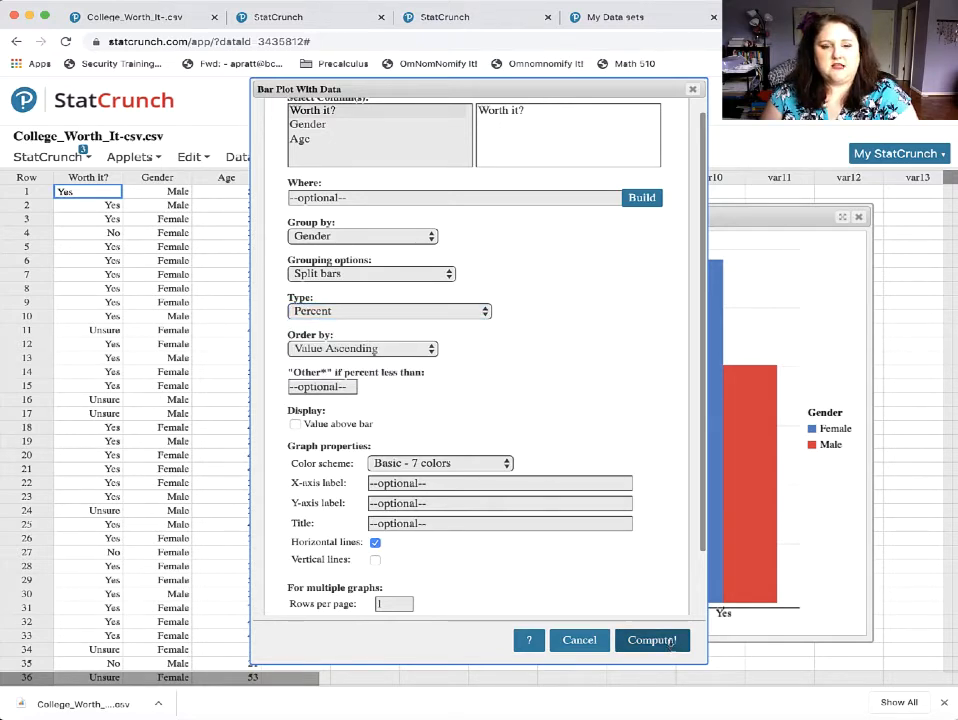
pyautogui.click(671, 645)
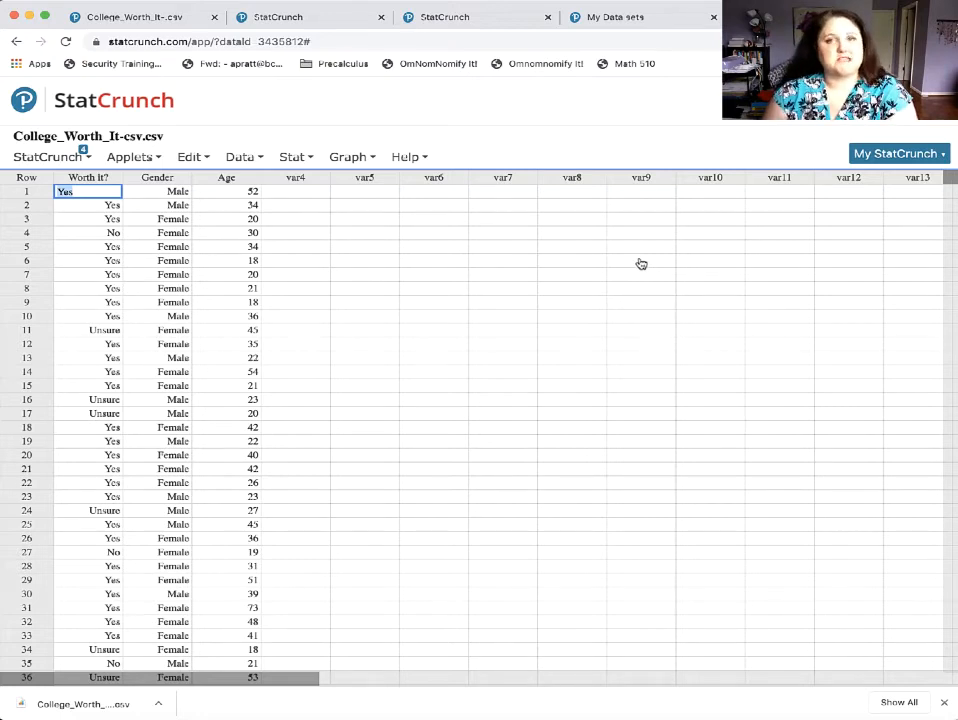
# Open a new blank data table.
pyautogui.click(45, 158)
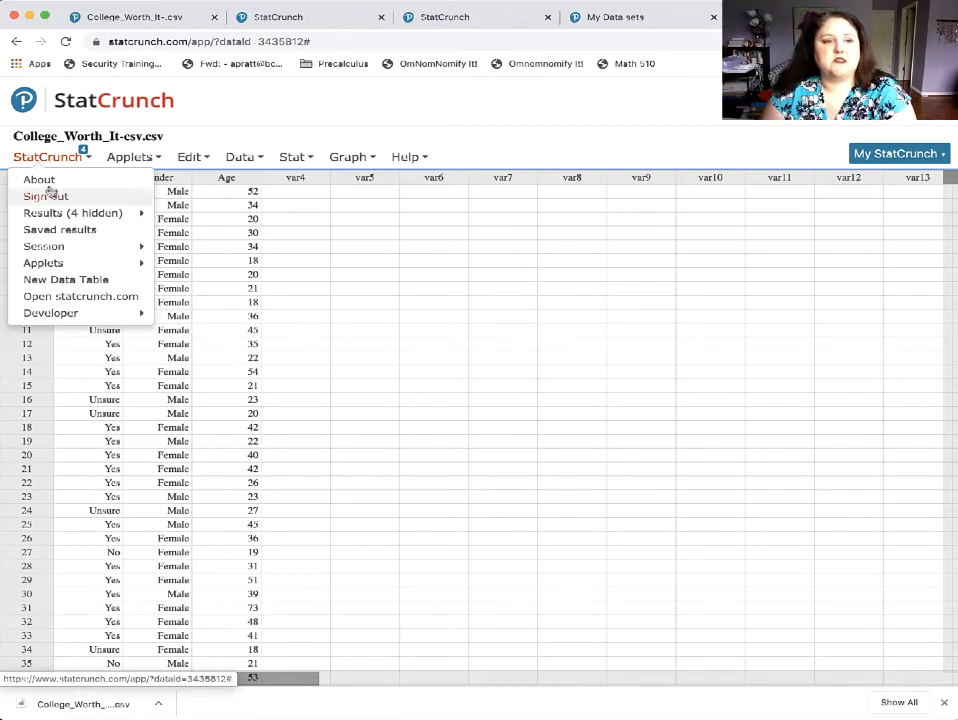
pyautogui.click(66, 280)
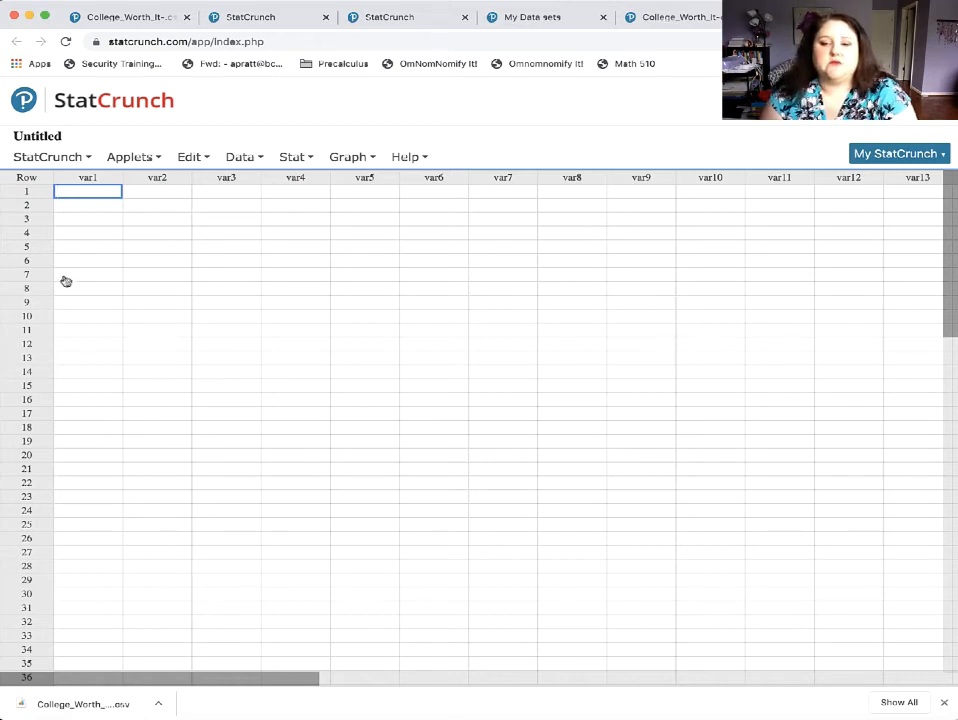
pyautogui.scroll(-2, 76, 281)
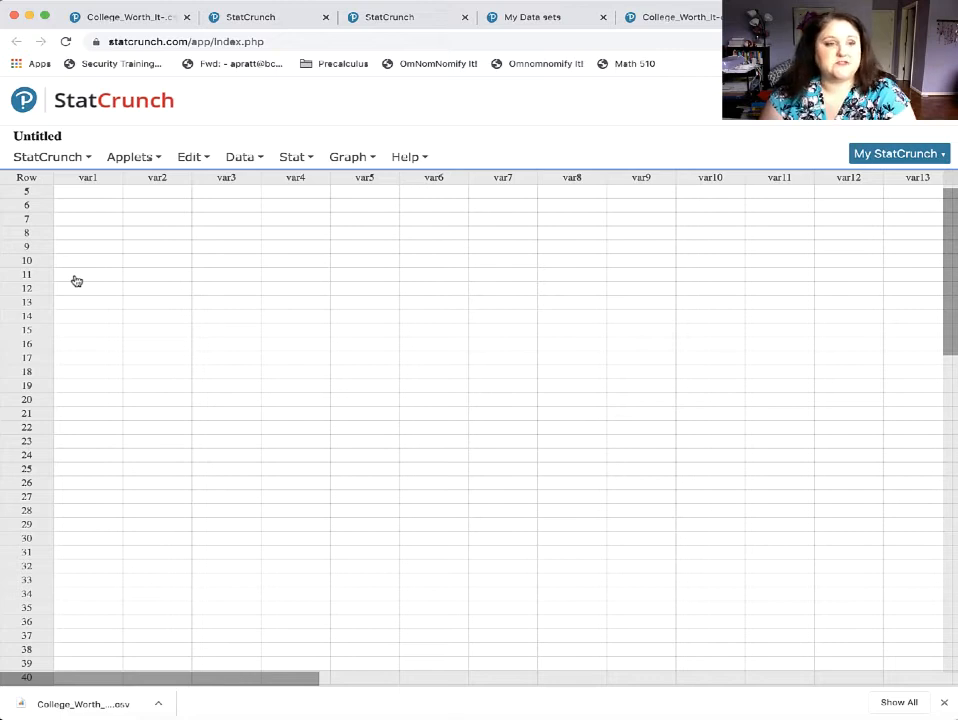
pyautogui.scroll(2, 76, 281)
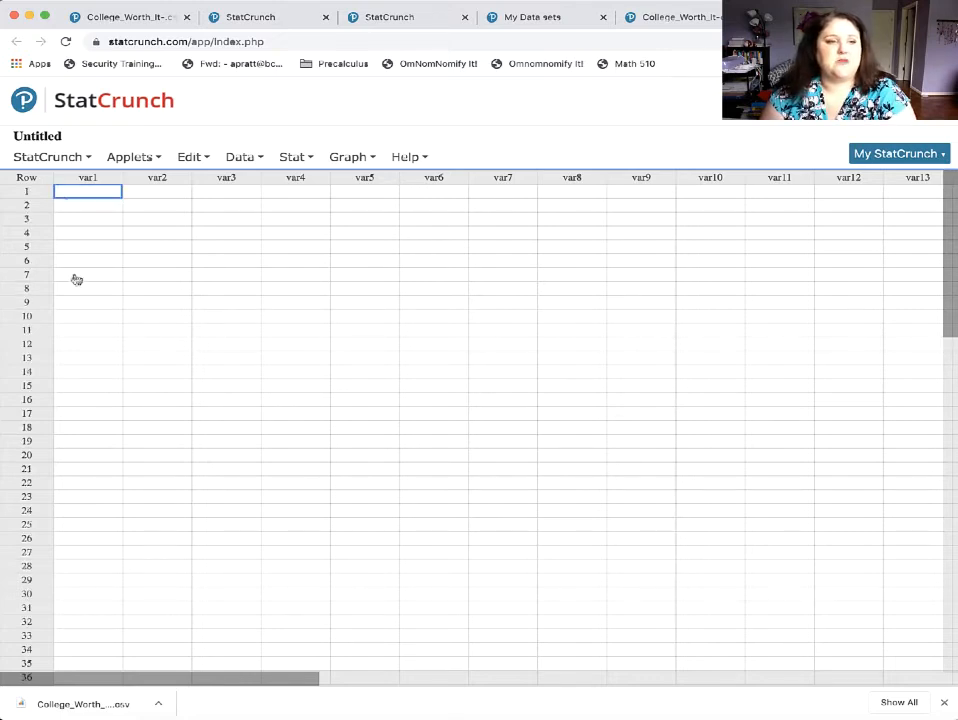
# Rename the var1 column of the blank table as Student Number.
pyautogui.click(89, 177)
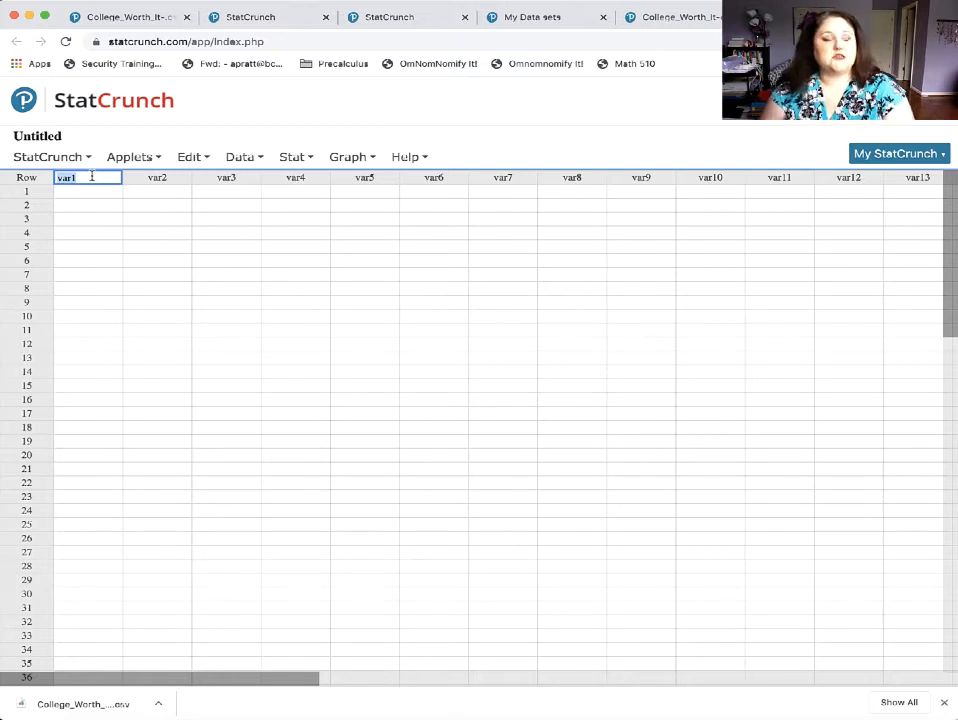
pyautogui.write('Stundent')
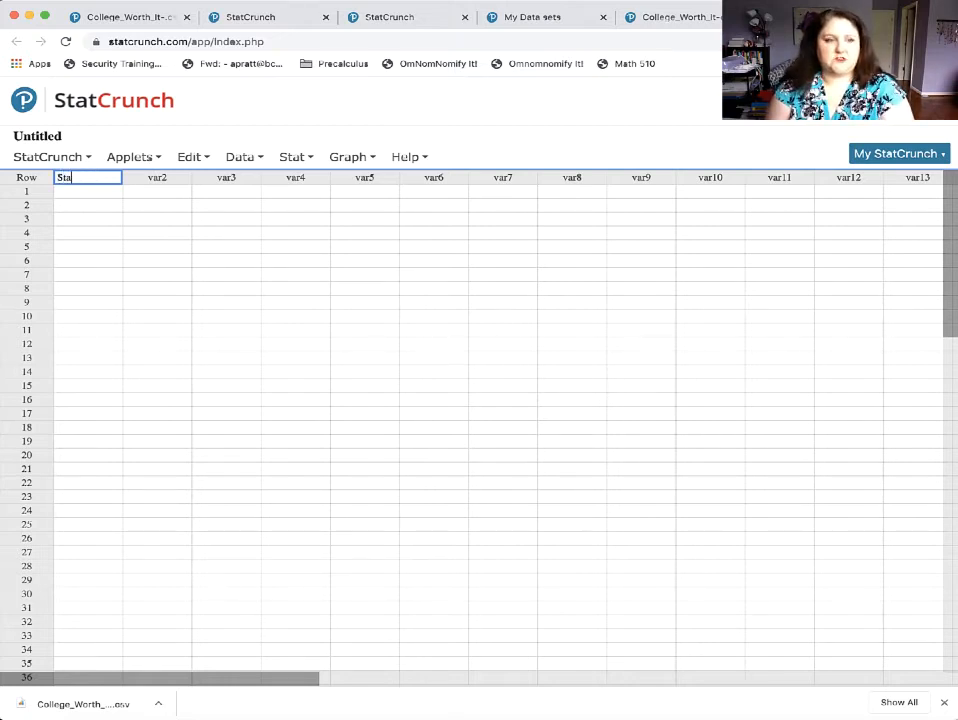
pyautogui.press('BackSpace')
pyautogui.press('BackSpace')
pyautogui.press('BackSpace')
pyautogui.press('BackSpace')
pyautogui.press('BackSpace')
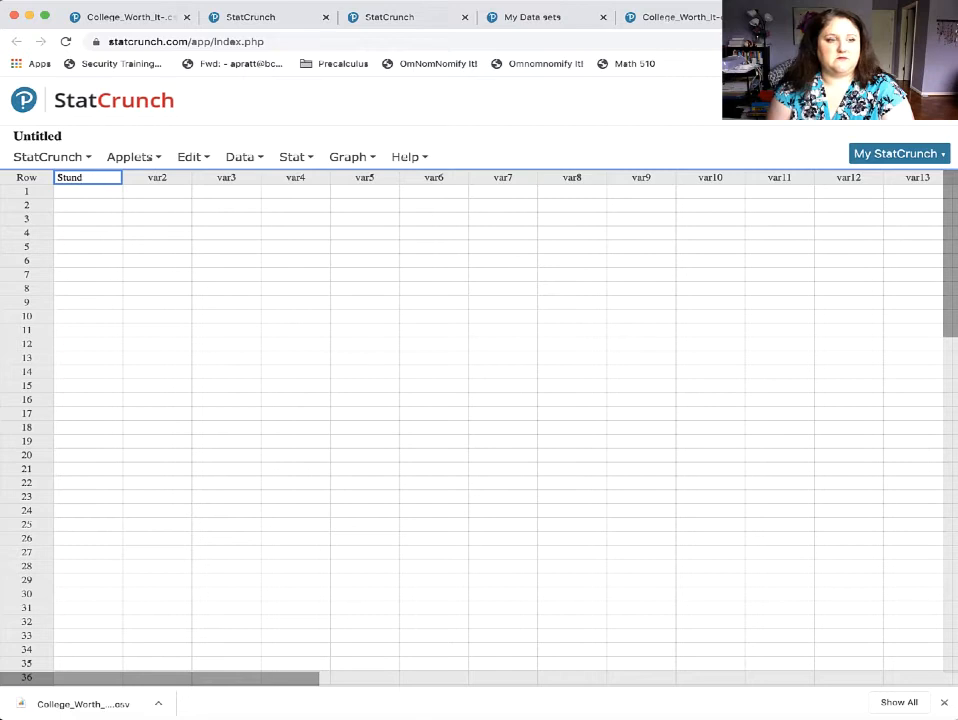
pyautogui.write('dent Number')
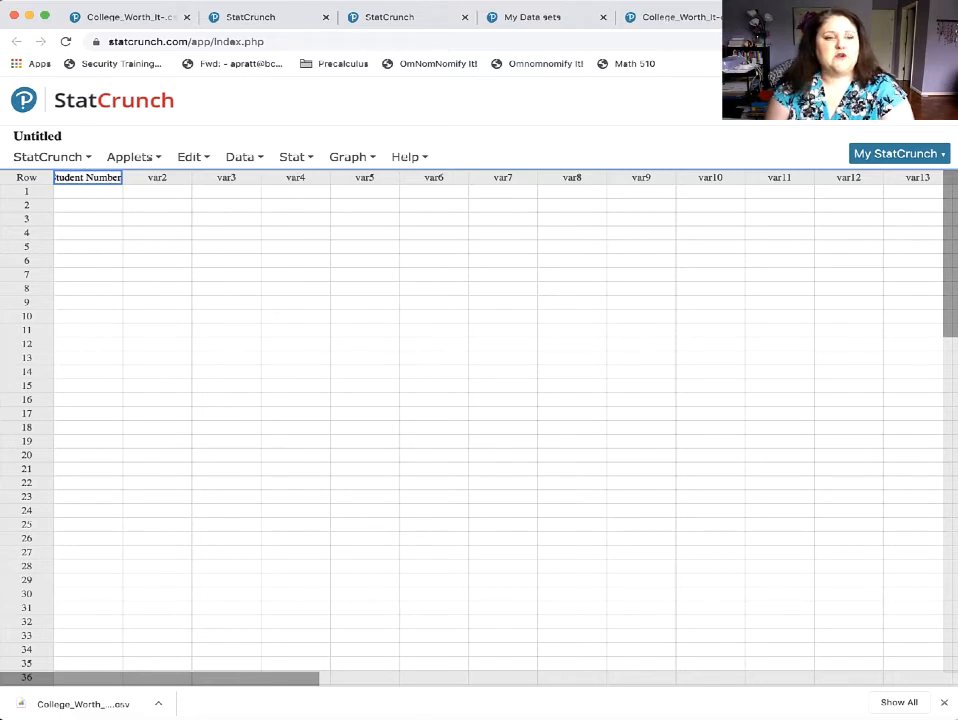
# Name the next three columns after Student Number as Test 1, Test 2 and Test 3.
pyautogui.press('Tab')
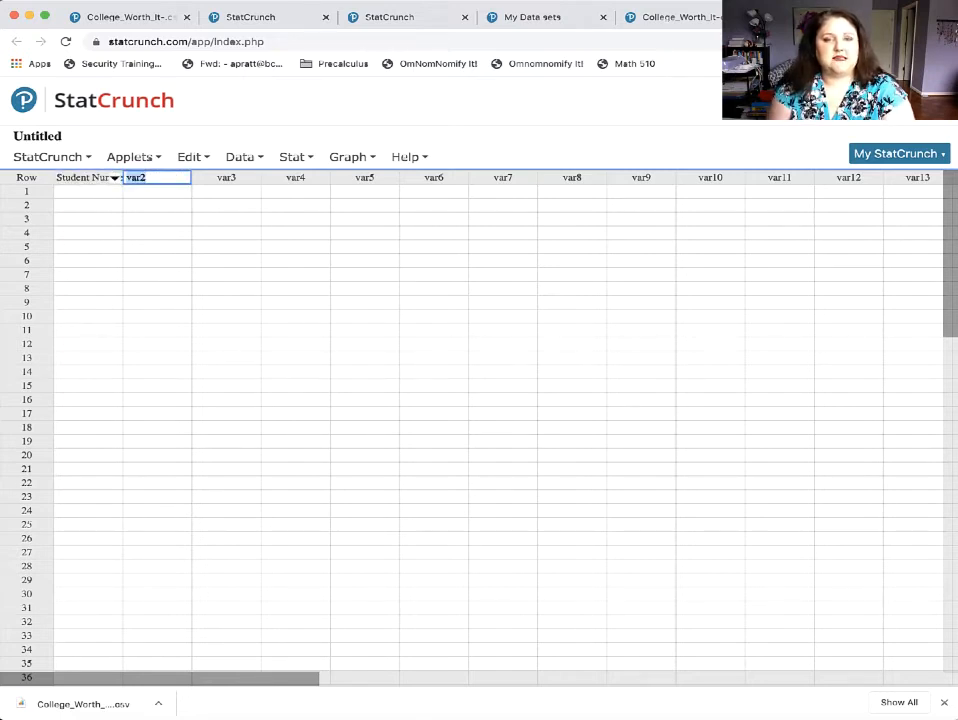
pyautogui.press('Tab')
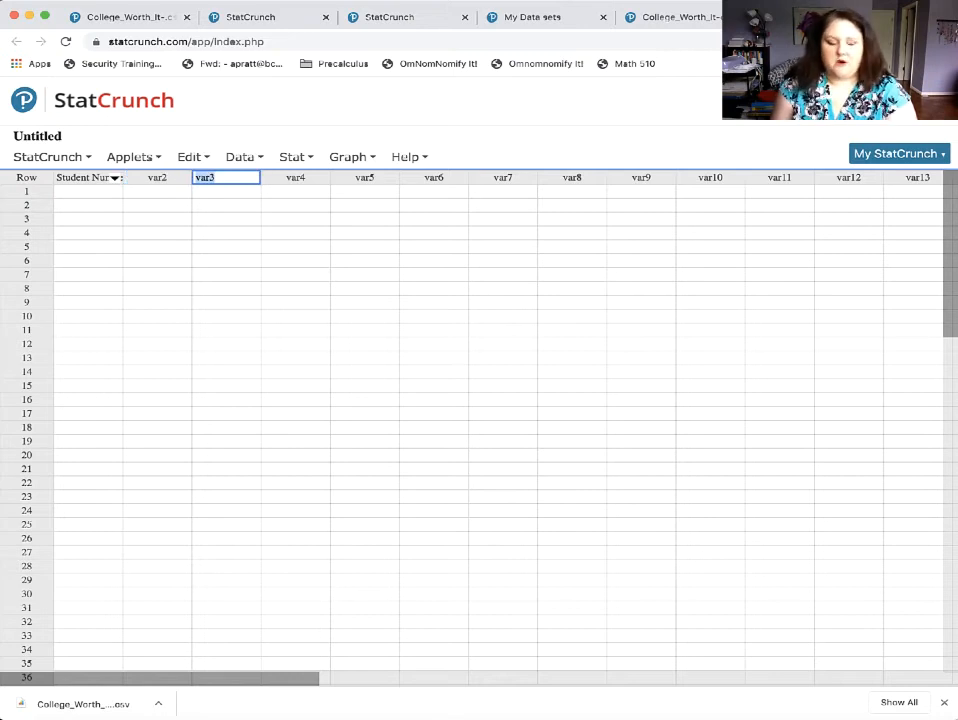
pyautogui.hotkey('shift', 'Tab')
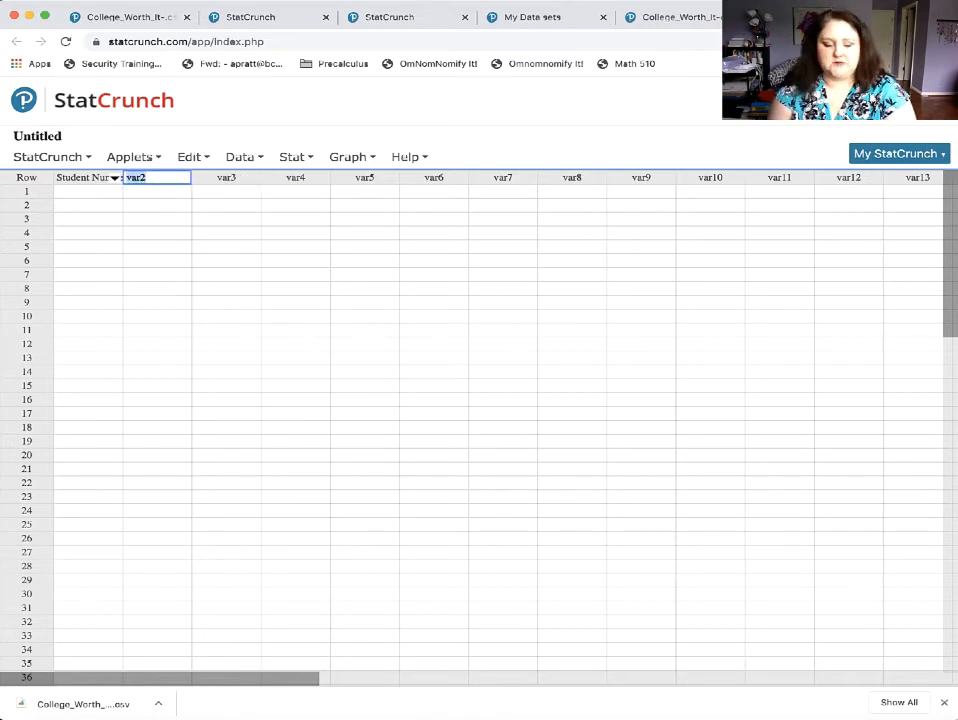
pyautogui.write('Test 1')
pyautogui.press('Tab')
pyautogui.write('Test')
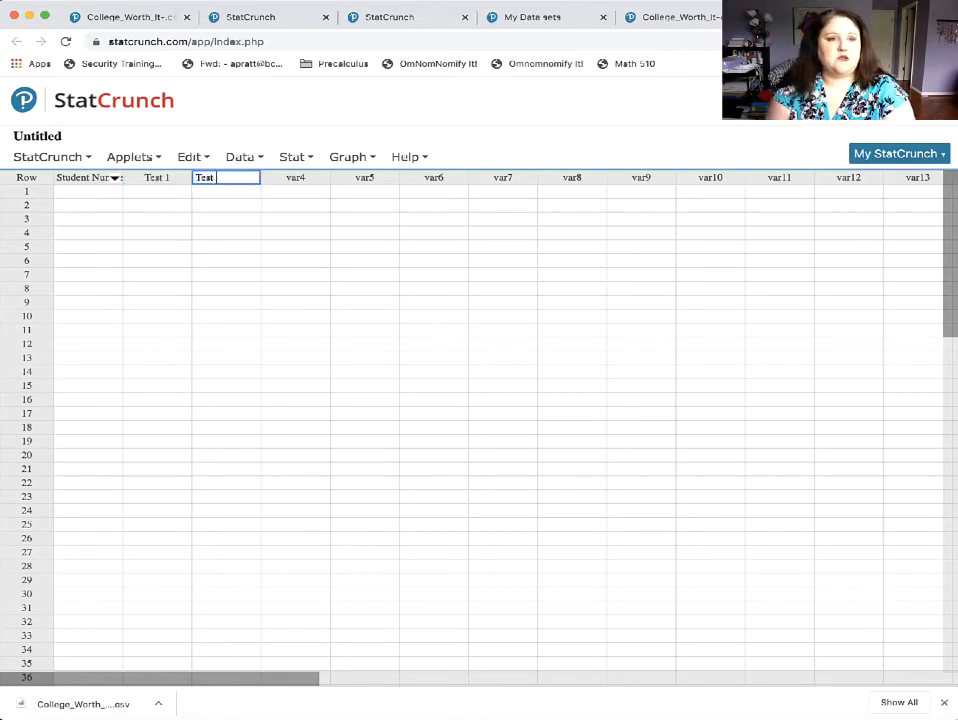
pyautogui.write(' 2')
pyautogui.press('Tab')
pyautogui.write('Test 3')
pyautogui.press('Return')
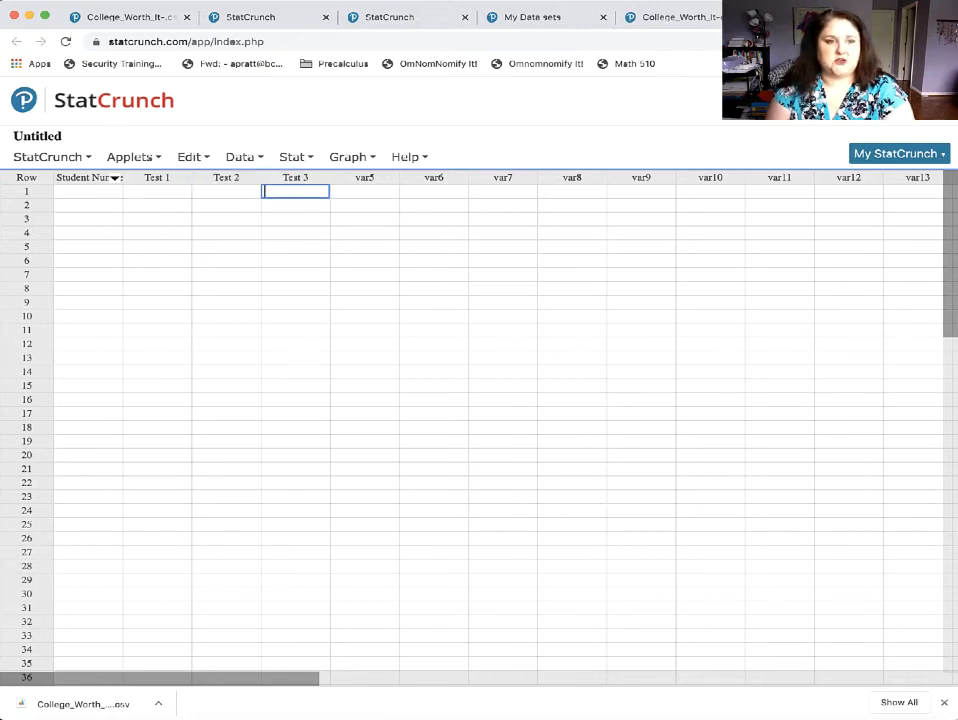
# Try to enter 001 as the first student number in row 1.
pyautogui.press('Left')
pyautogui.press('Left')
pyautogui.press('Left')
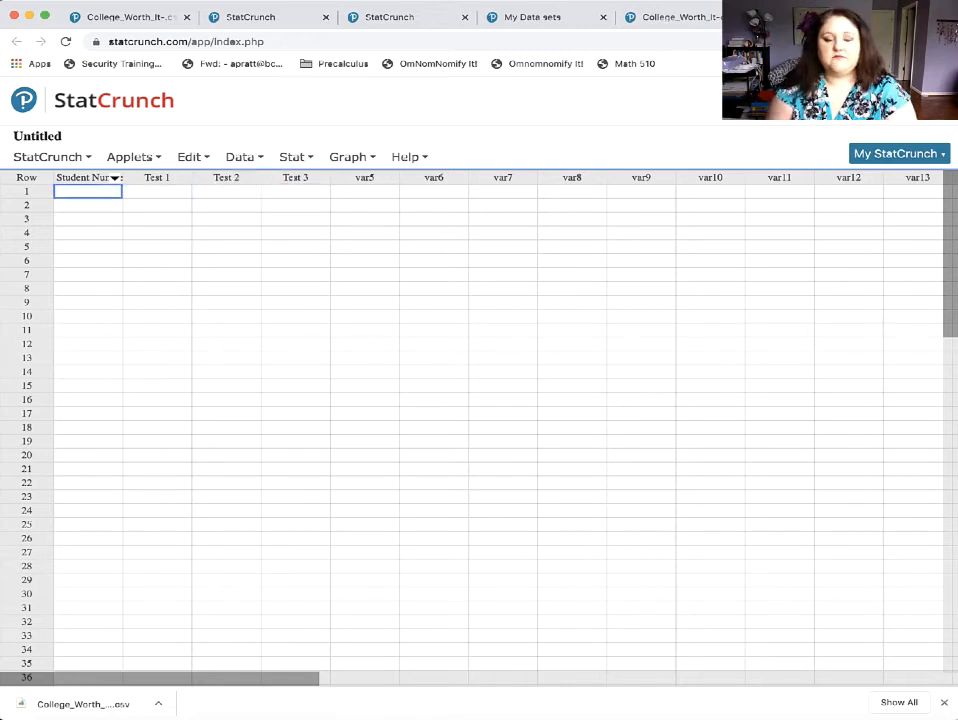
pyautogui.write('0')
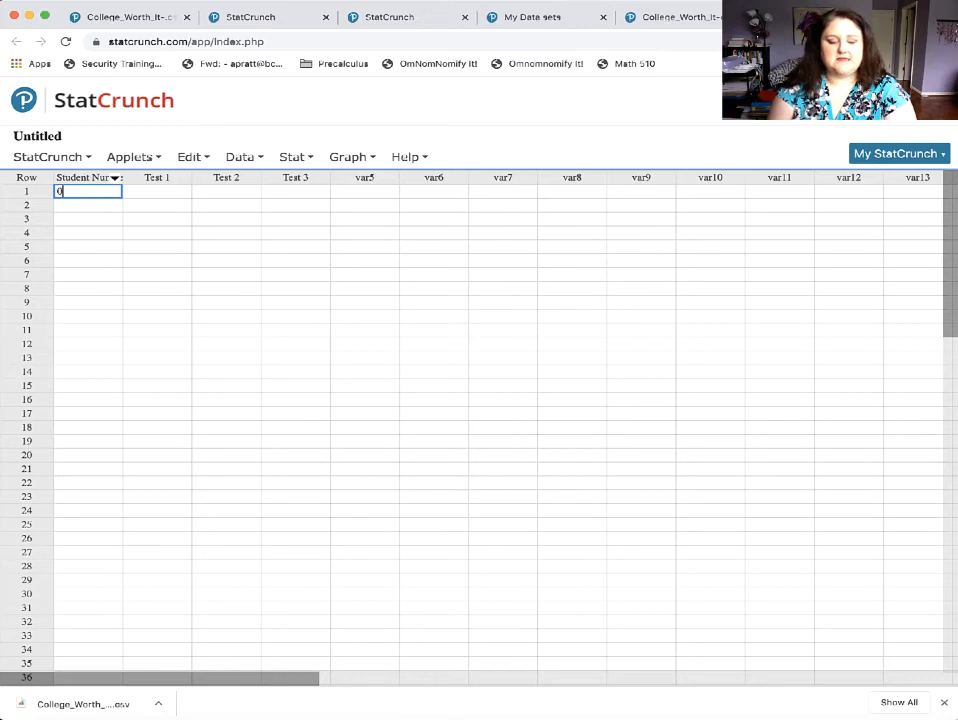
pyautogui.write('01')
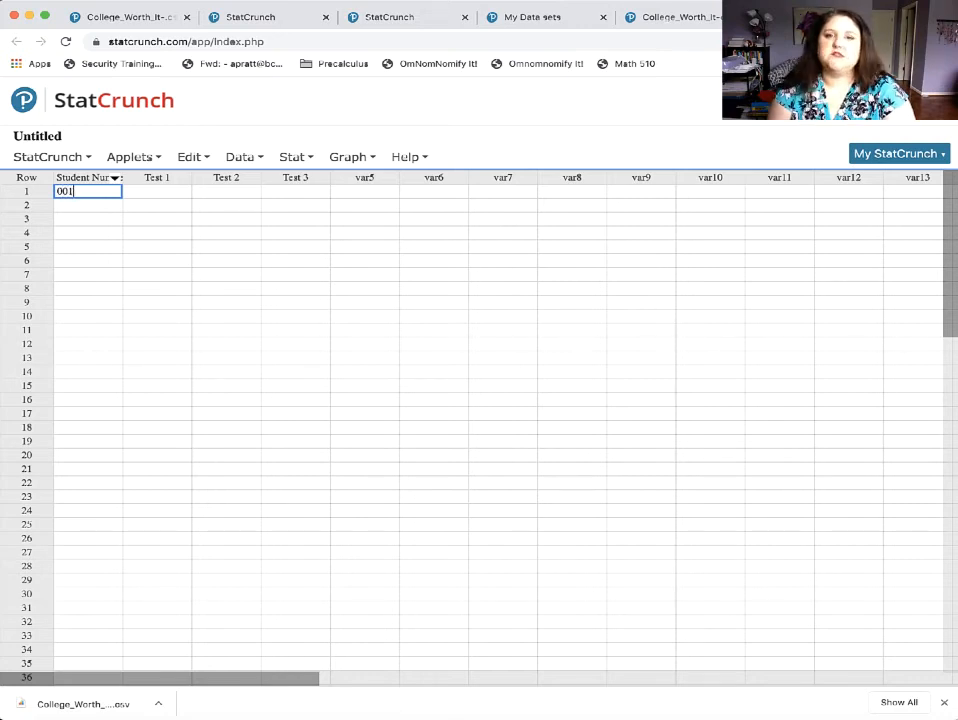
pyautogui.press('Return')
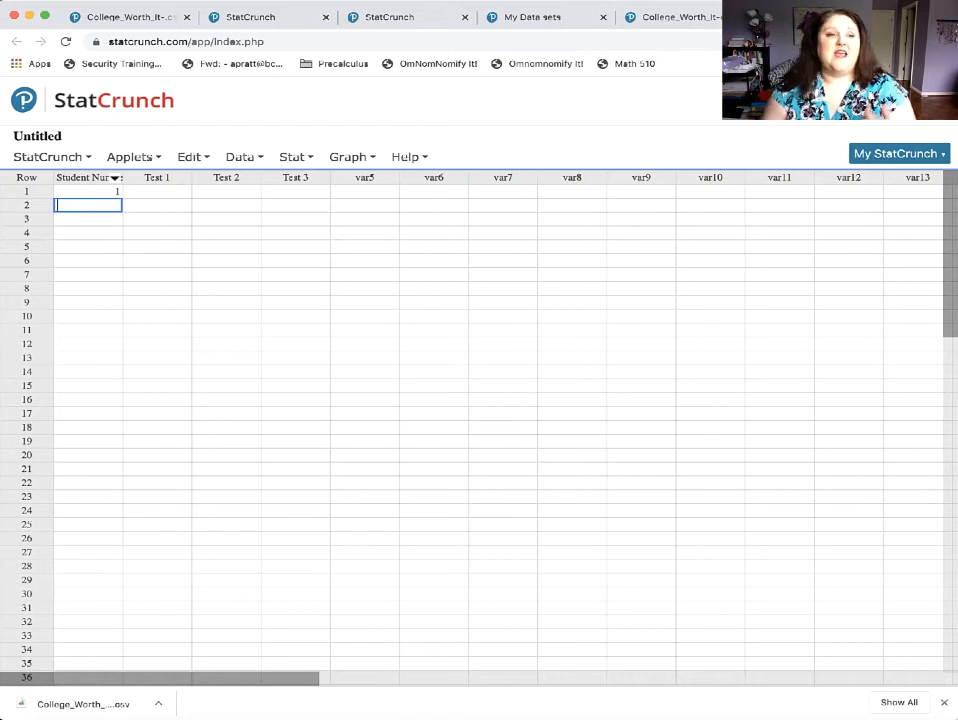
# Enter _001, _002 and _003 in rows 1 to 3 of the Student Number column.
pyautogui.click(92, 191)
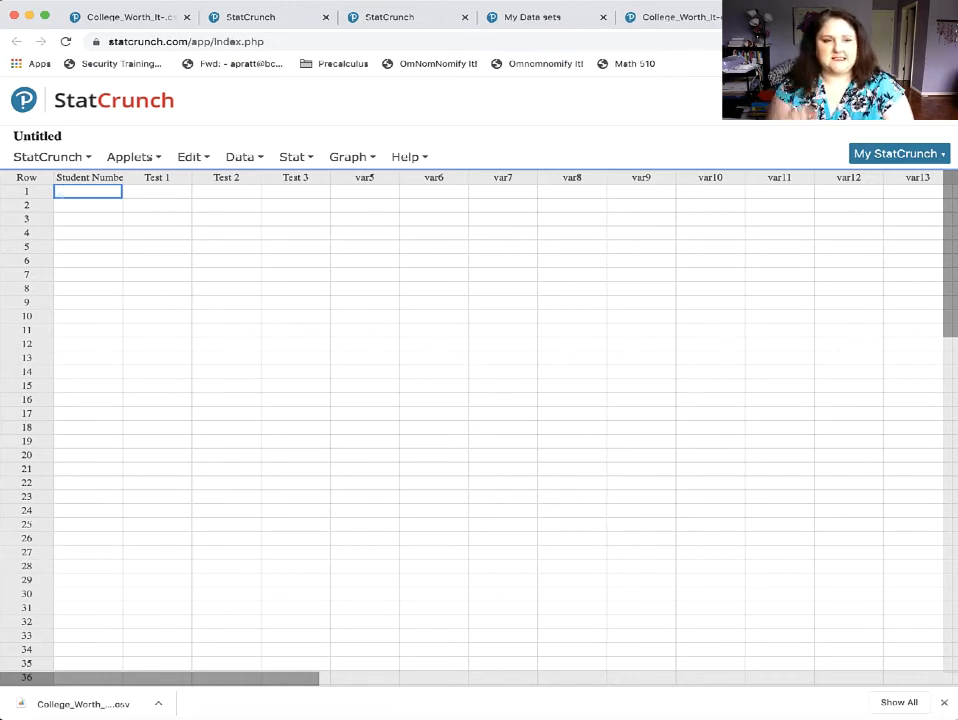
pyautogui.write('001')
pyautogui.press('Return')
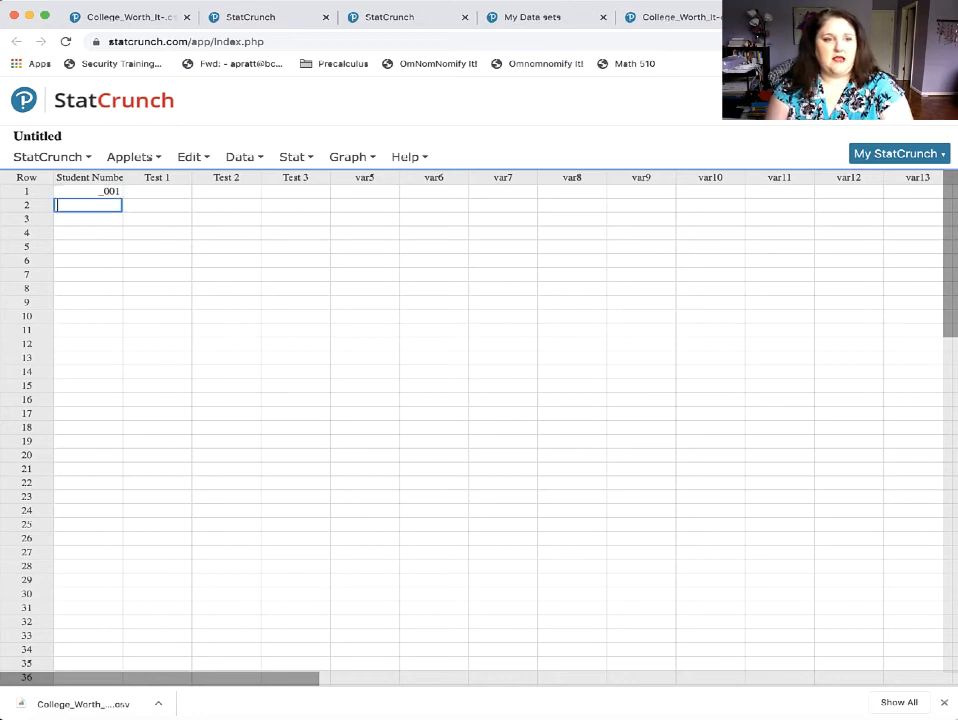
pyautogui.write('0')
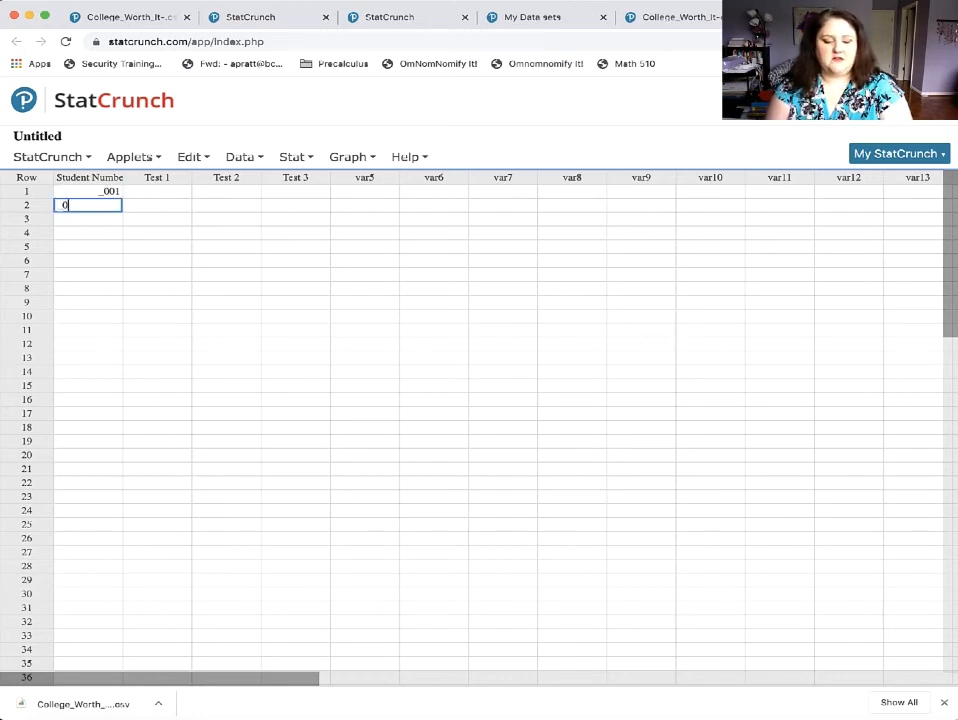
pyautogui.write('02')
pyautogui.press('Return')
pyautogui.write('00')
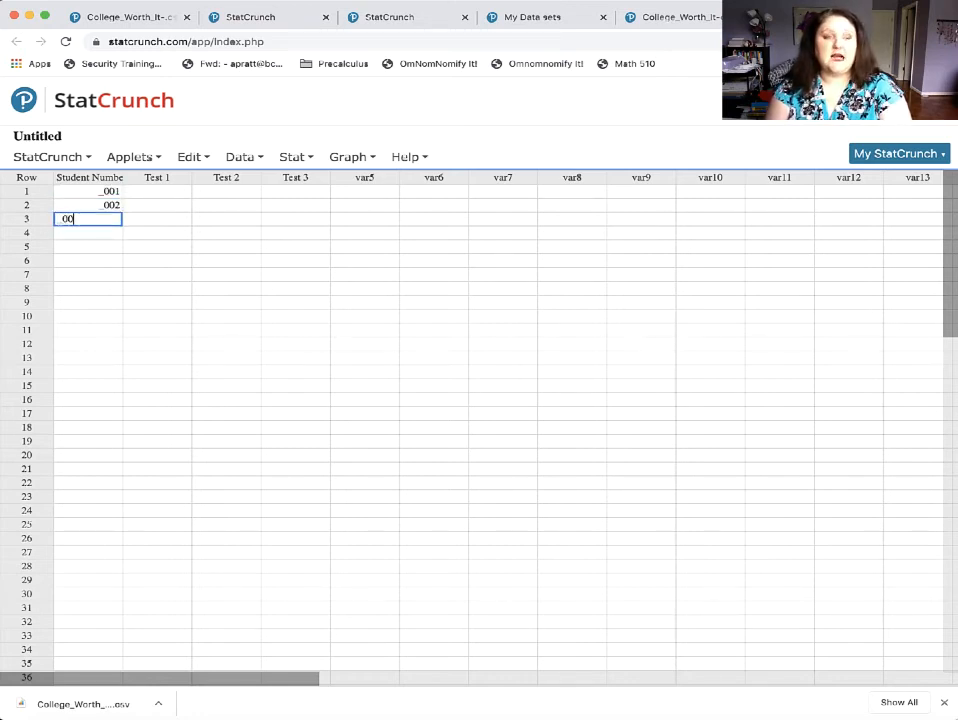
pyautogui.write('3')
pyautogui.press('Return')
# Try to enter the fourth student number in row 4 of the Student Number column.
pyautogui.write('_-')
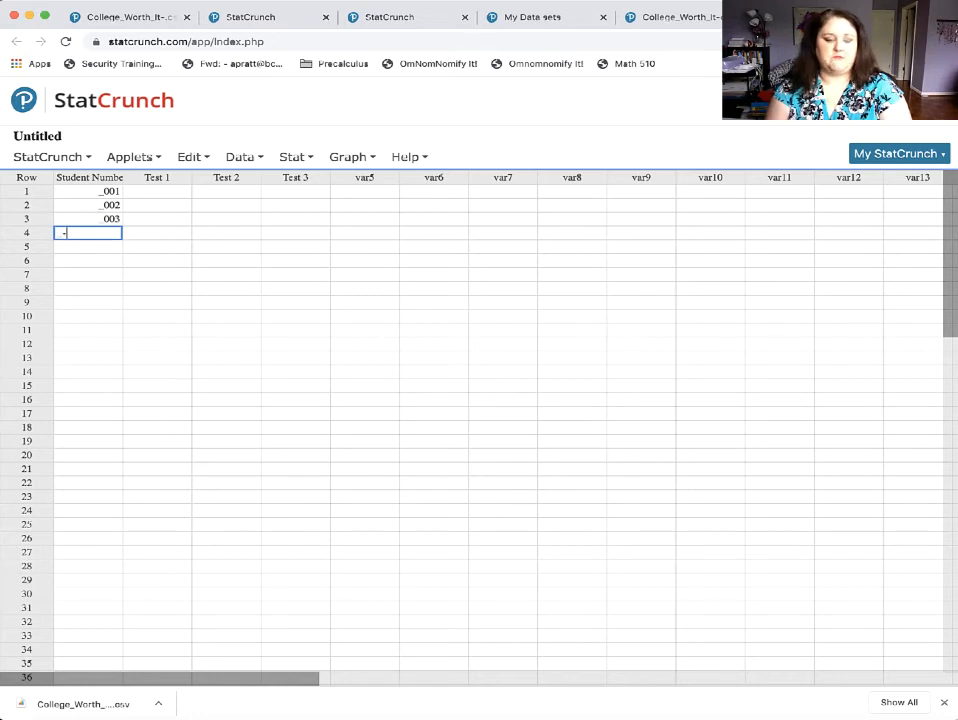
pyautogui.write('-4')
pyautogui.press('Return')
pyautogui.press('Up')
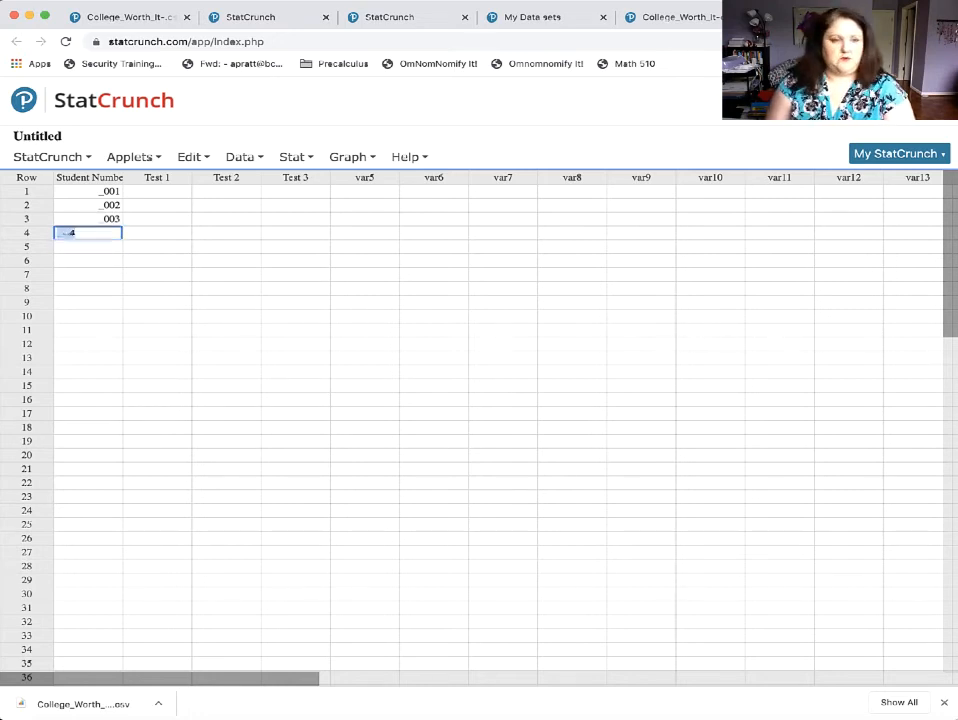
pyautogui.write('004')
pyautogui.press('Return')
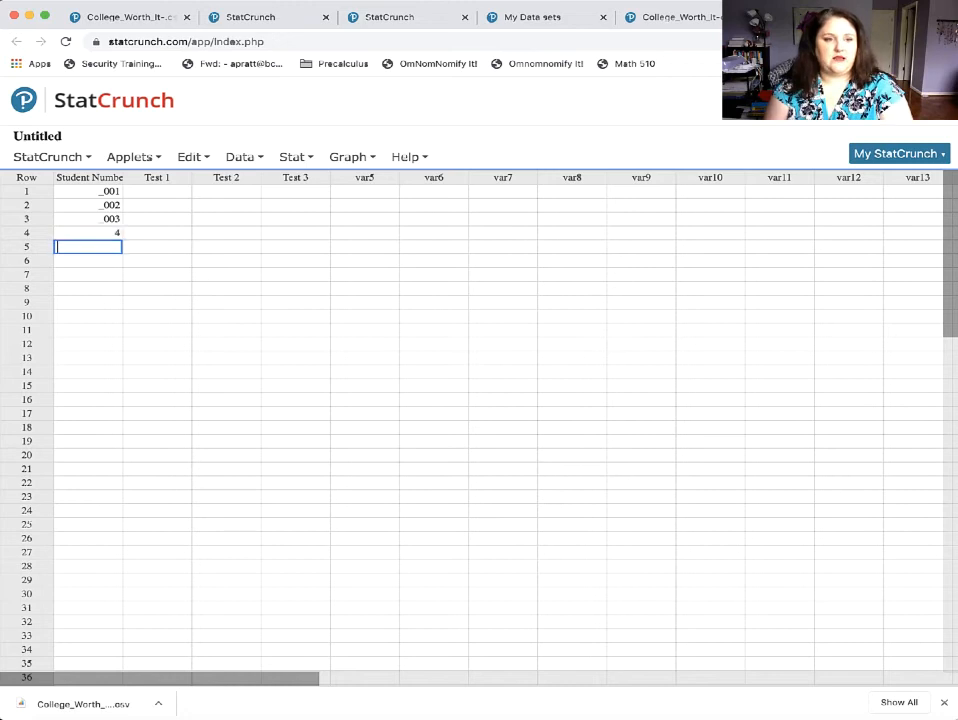
# Replace the row 4 student number with _004 and enter _005 in row 5.
pyautogui.press('Up')
pyautogui.press('BackSpace')
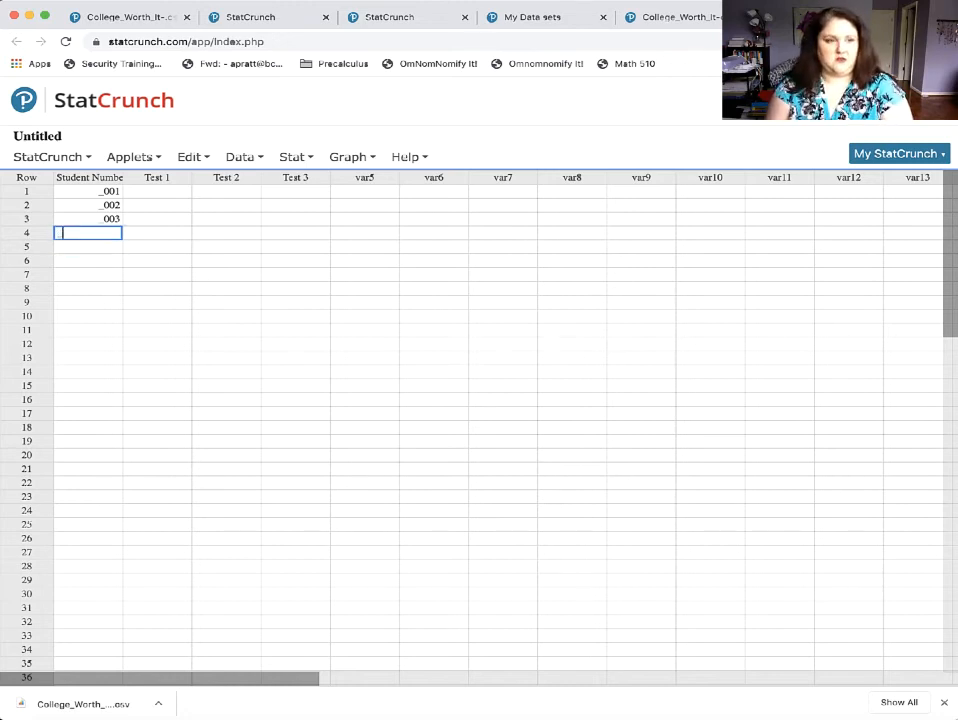
pyautogui.write('004')
pyautogui.press('Return')
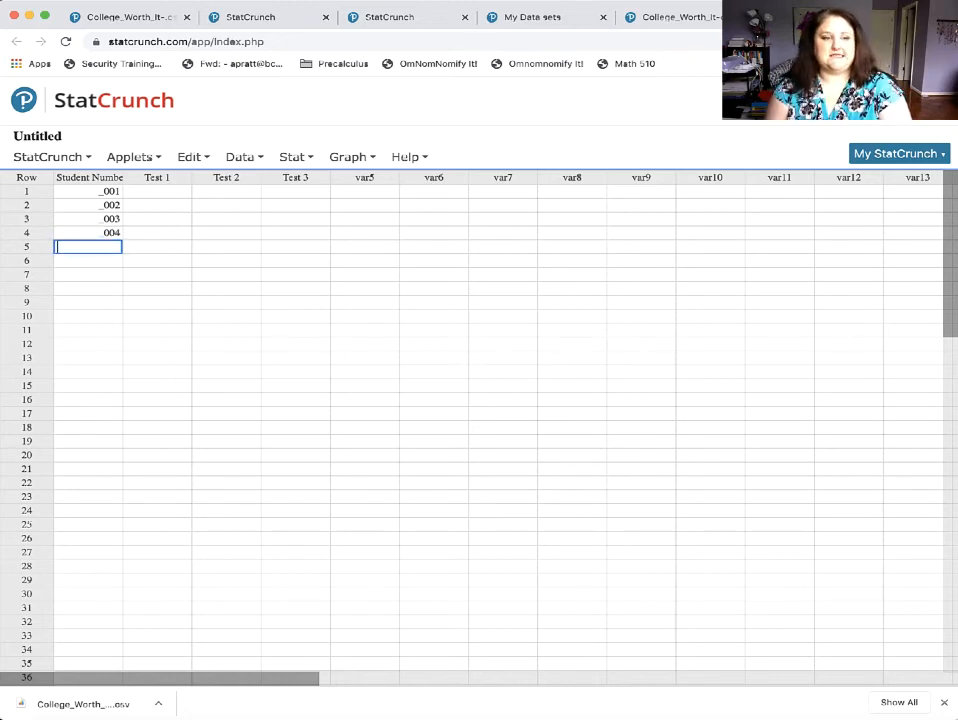
pyautogui.write('005')
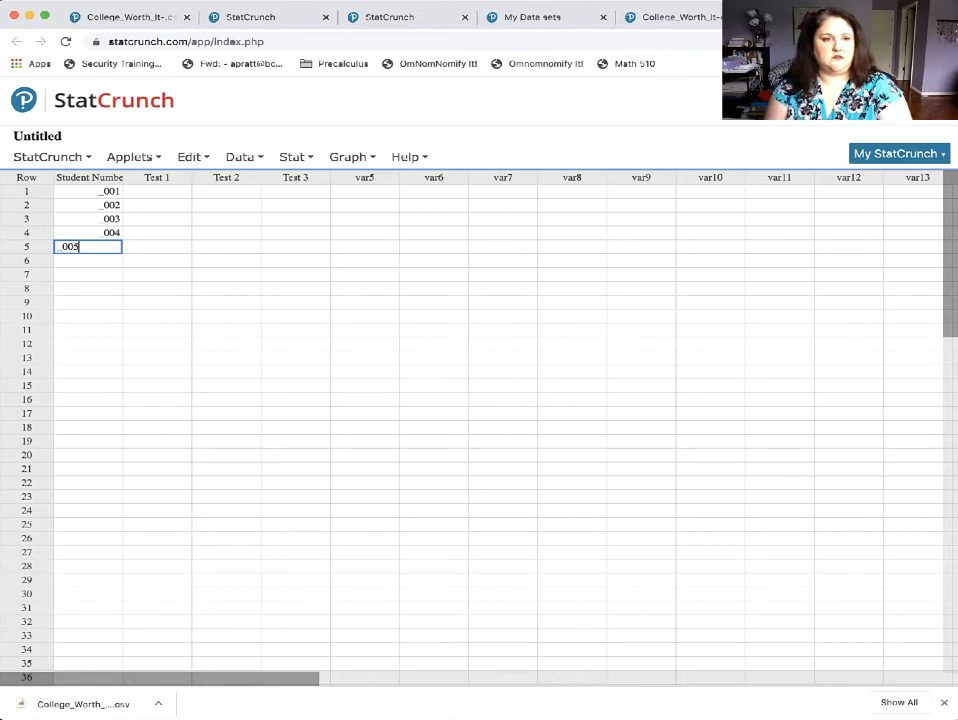
pyautogui.press('Return')
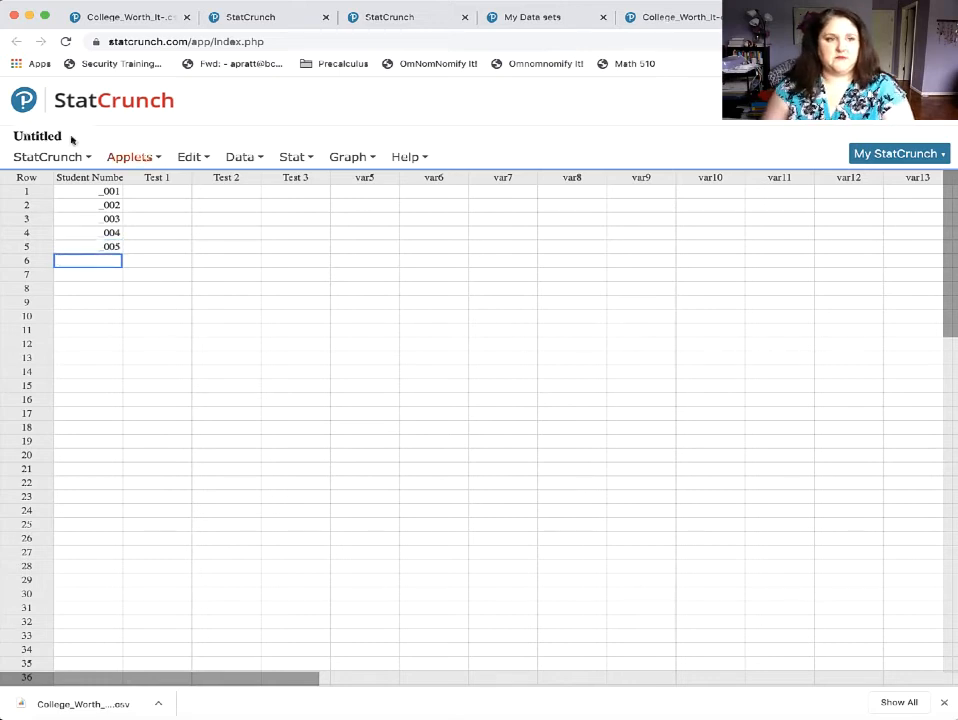
# Enter the Test 1 scores 90, 84, 75, 78 and 60 in rows 1 to 5.
pyautogui.click(165, 190)
pyautogui.write('90')
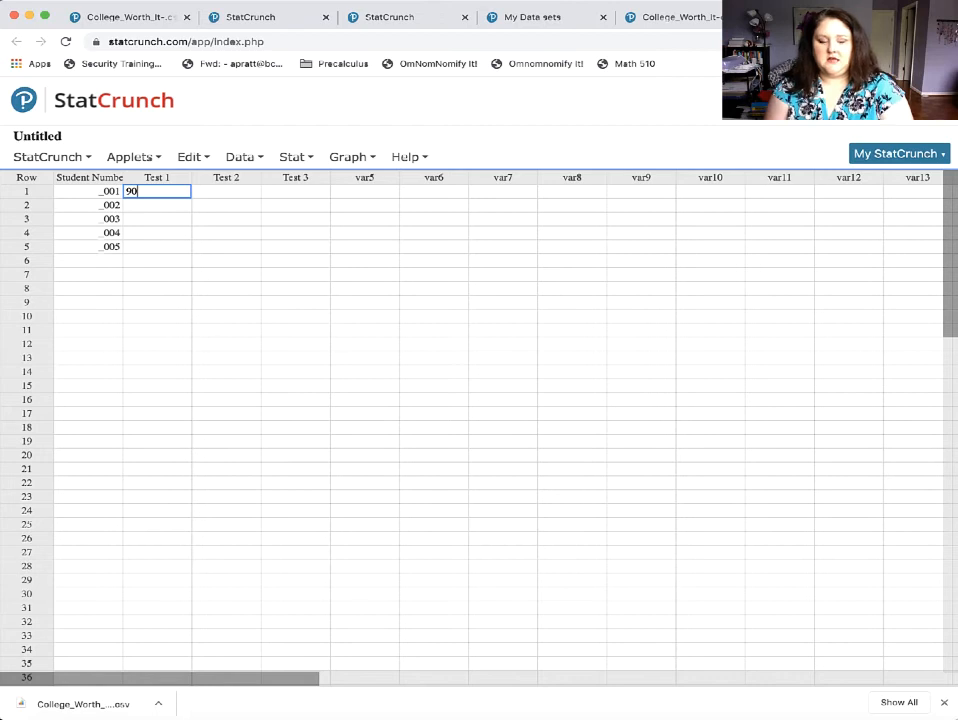
pyautogui.press('Return')
pyautogui.write('84')
pyautogui.press('Return')
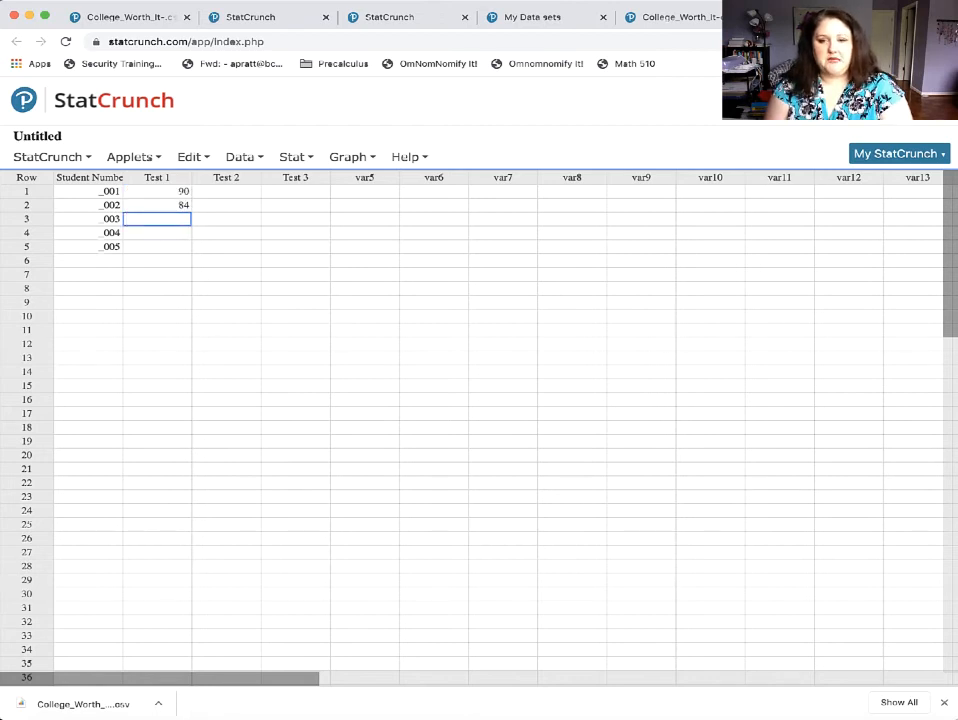
pyautogui.write('75')
pyautogui.press('Return')
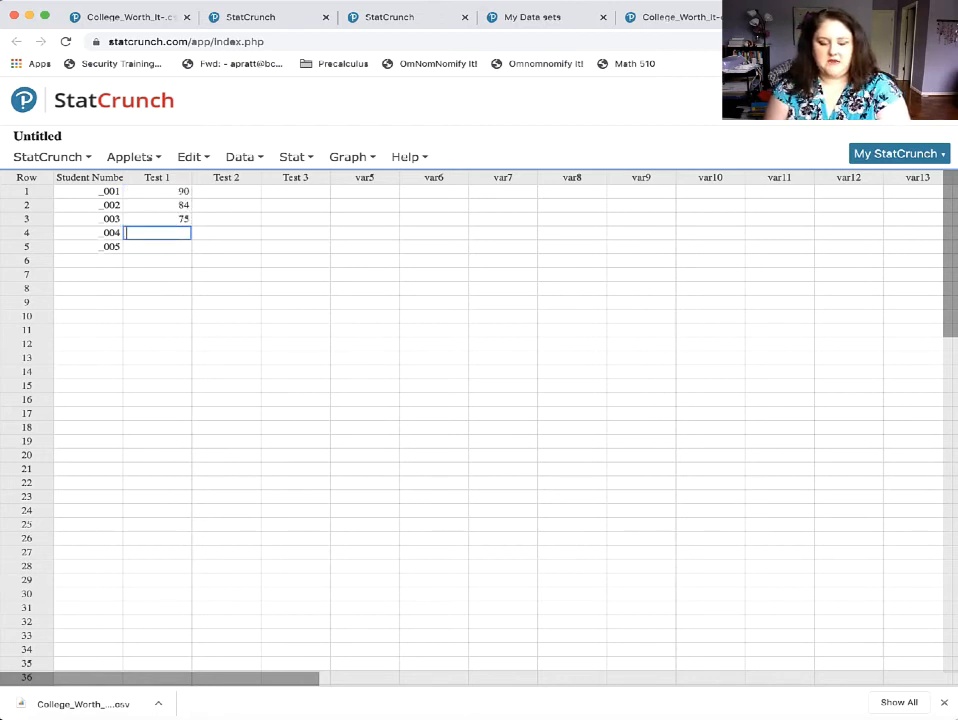
pyautogui.write('78')
pyautogui.press('Return')
pyautogui.write('60')
pyautogui.press('Return')
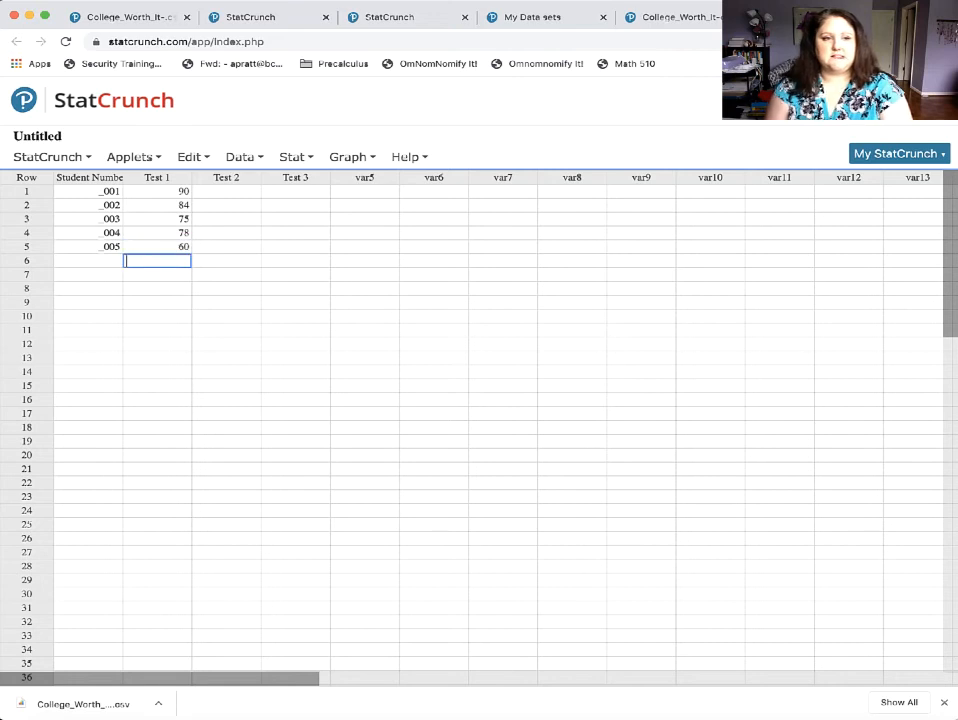
# Enter the Test 2 scores 85, 91, 80, 78 and 90 in rows 1 to 5.
pyautogui.click(230, 190)
pyautogui.write('85')
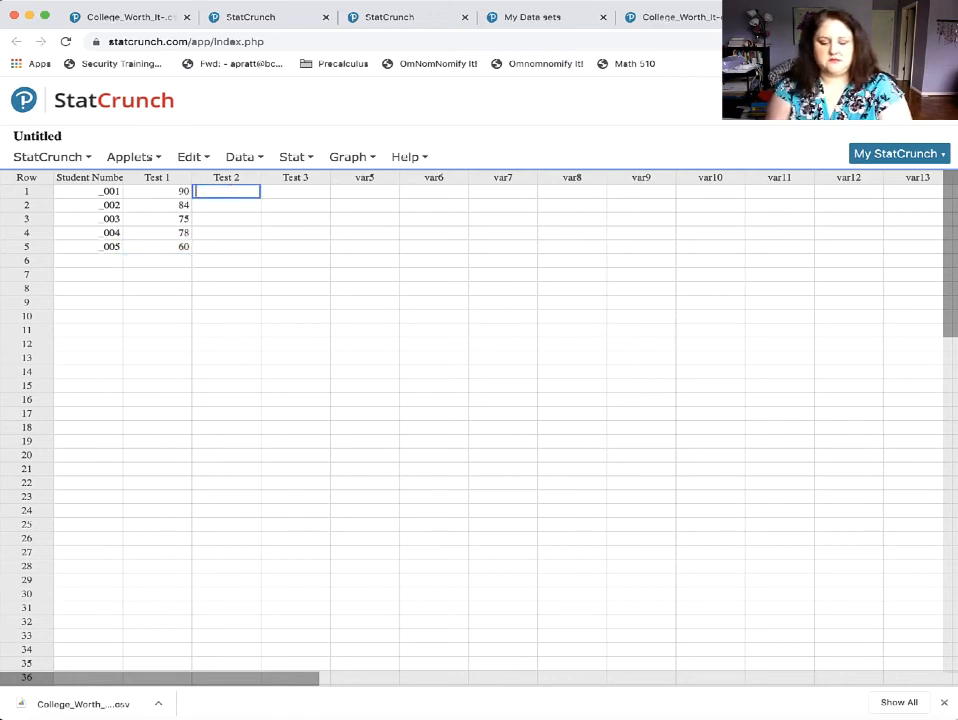
pyautogui.press('Return')
pyautogui.write('91')
pyautogui.press('Return')
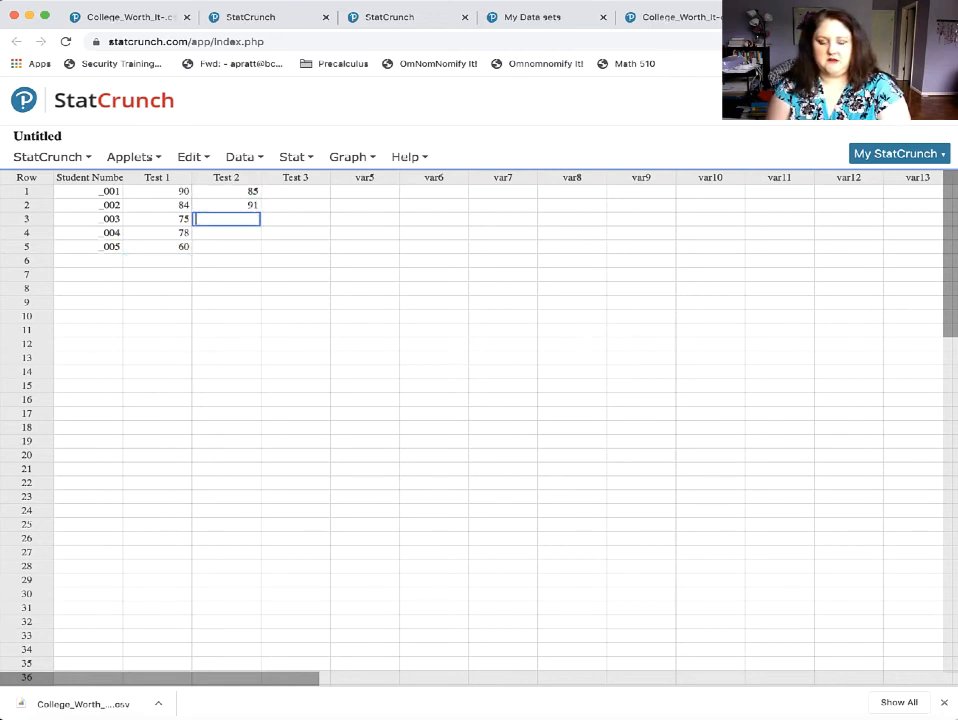
pyautogui.write('80')
pyautogui.press('Return')
pyautogui.write('78')
pyautogui.press('Return')
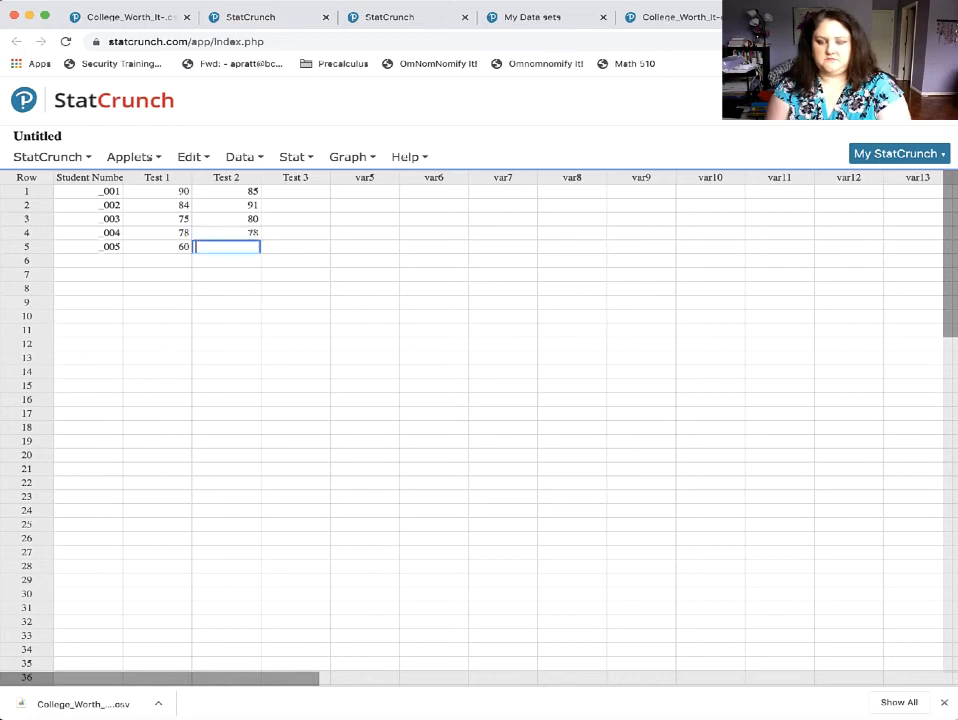
pyautogui.write('90')
pyautogui.press('Return')
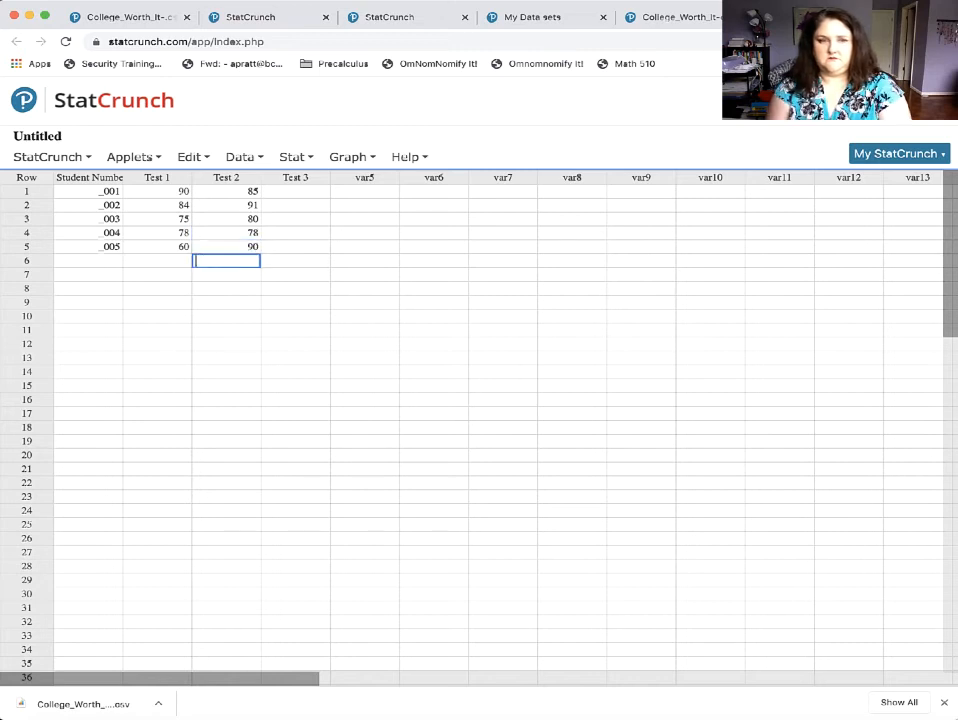
# Enter the Test 3 scores 78, 90, 82, 78 and 87 in rows 1 to 5.
pyautogui.click(300, 191)
pyautogui.write('78')
pyautogui.press('Return')
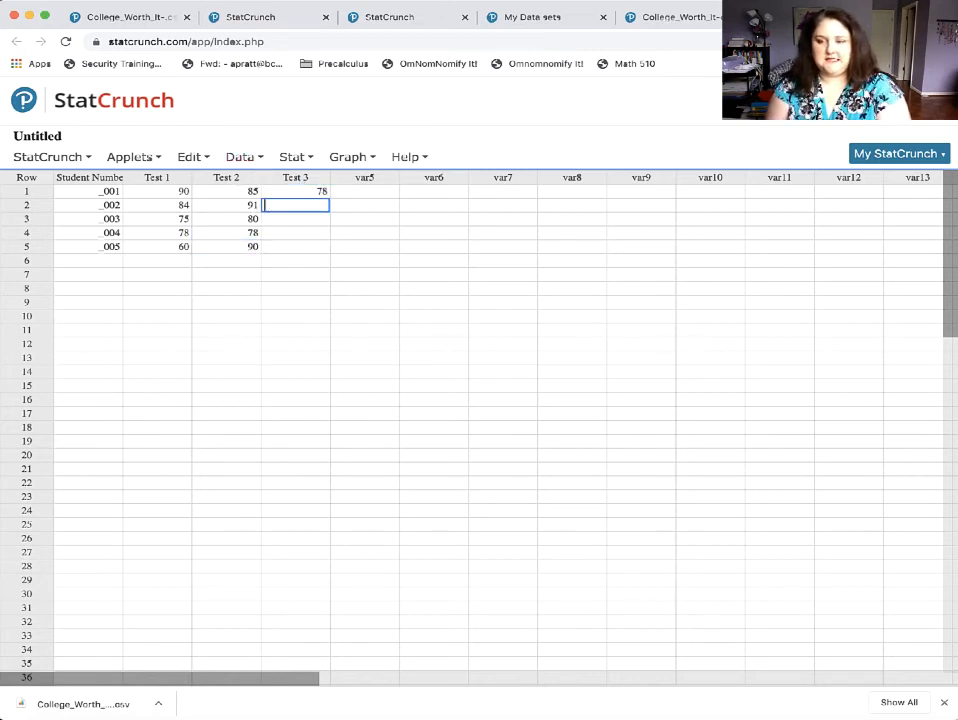
pyautogui.write('90')
pyautogui.press('Return')
pyautogui.write('82')
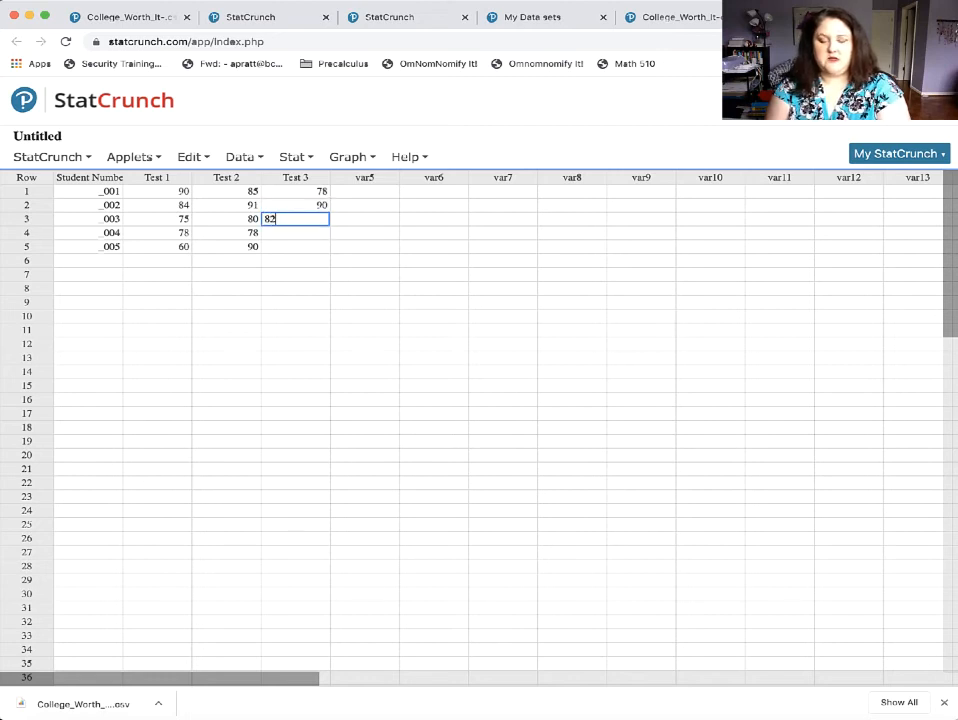
pyautogui.press('Return')
pyautogui.write('78')
pyautogui.press('Return')
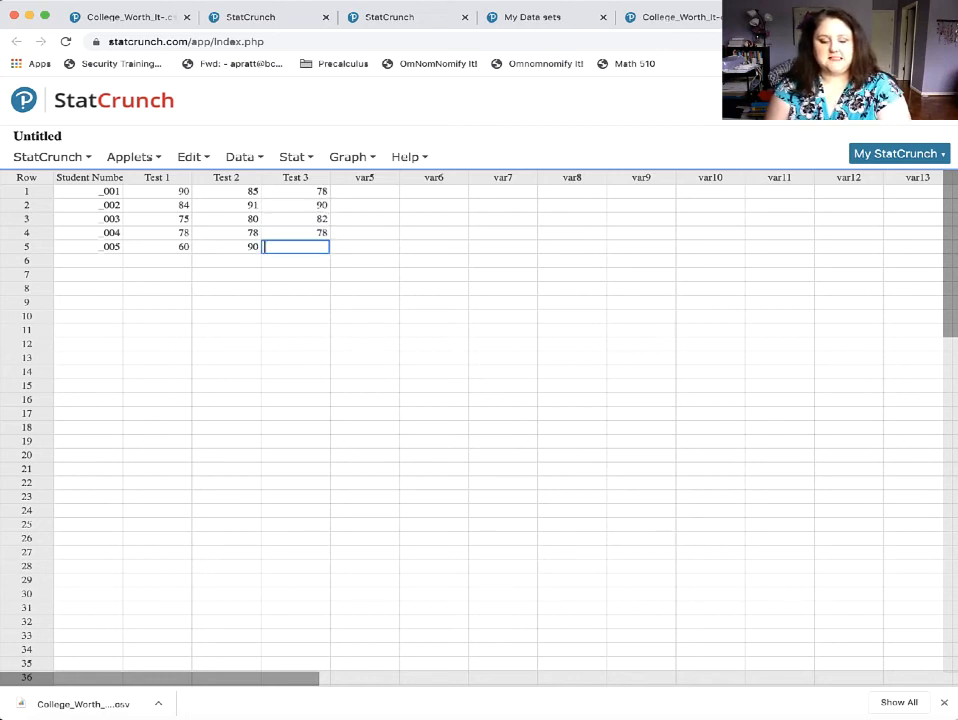
pyautogui.write('87')
pyautogui.press('Return')
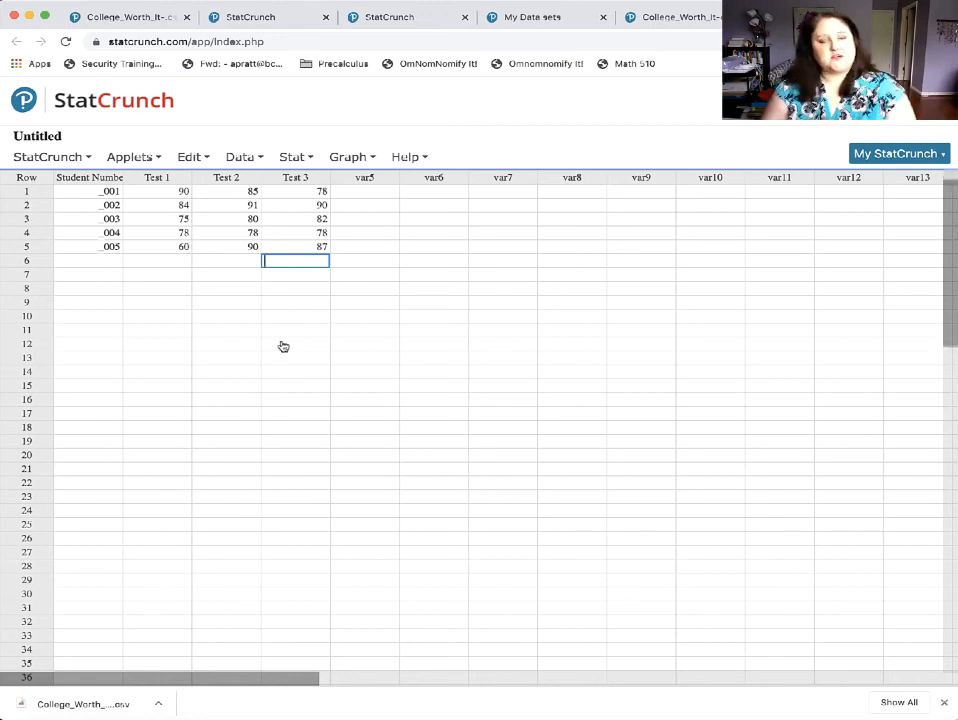
pyautogui.scroll(-3, 281, 345)
pyautogui.scroll(3, 283, 344)
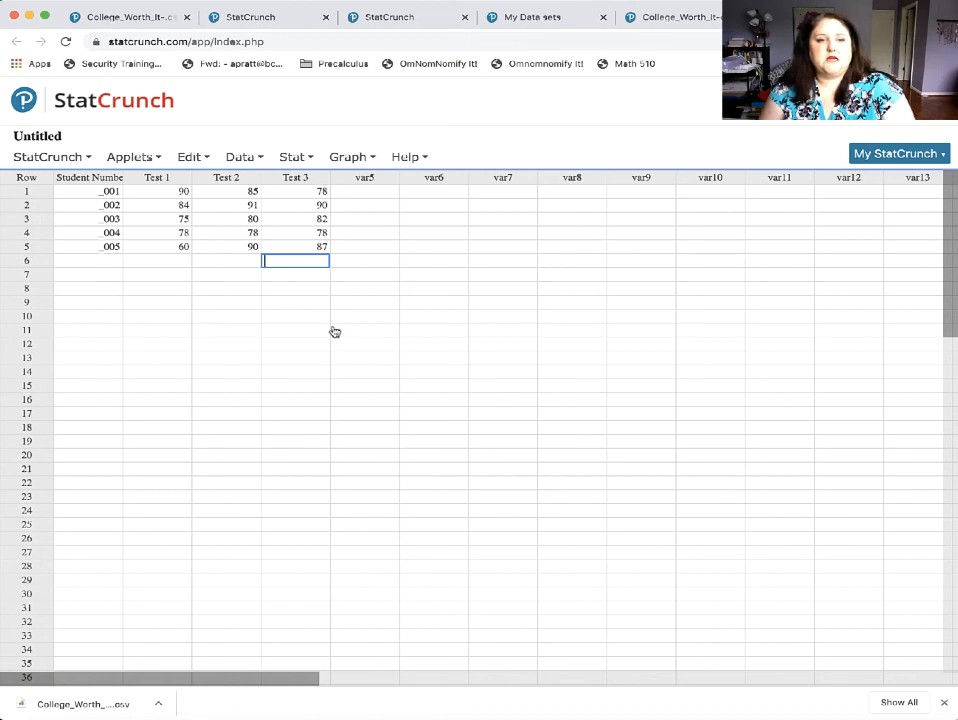
pyautogui.scroll(-1, 332, 331)
pyautogui.scroll(1, 339, 331)
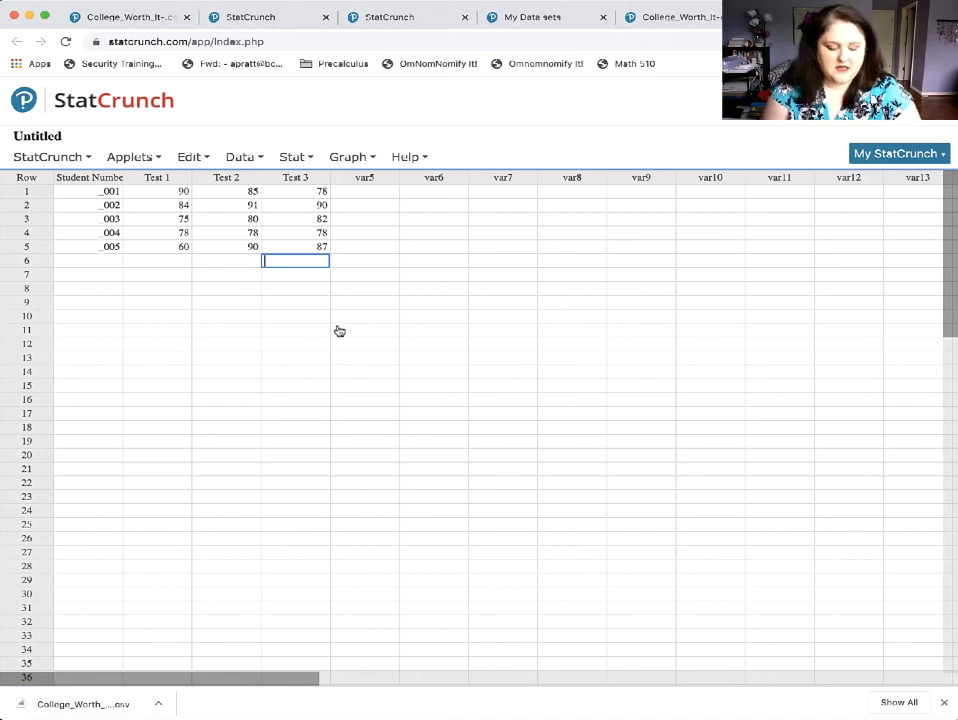
# Capture a screenshot of only the region with the StatCrunch header and the filled part of the data table.
pyautogui.press('super+shift+5')
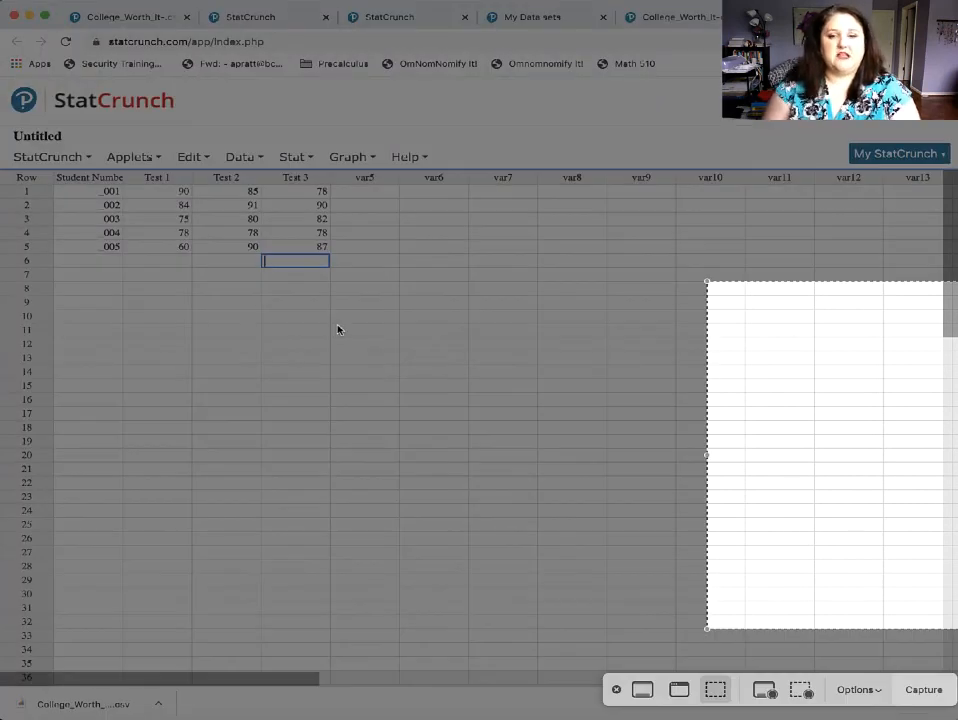
pyautogui.moveTo(950, 428); pyautogui.dragTo(329, 223)
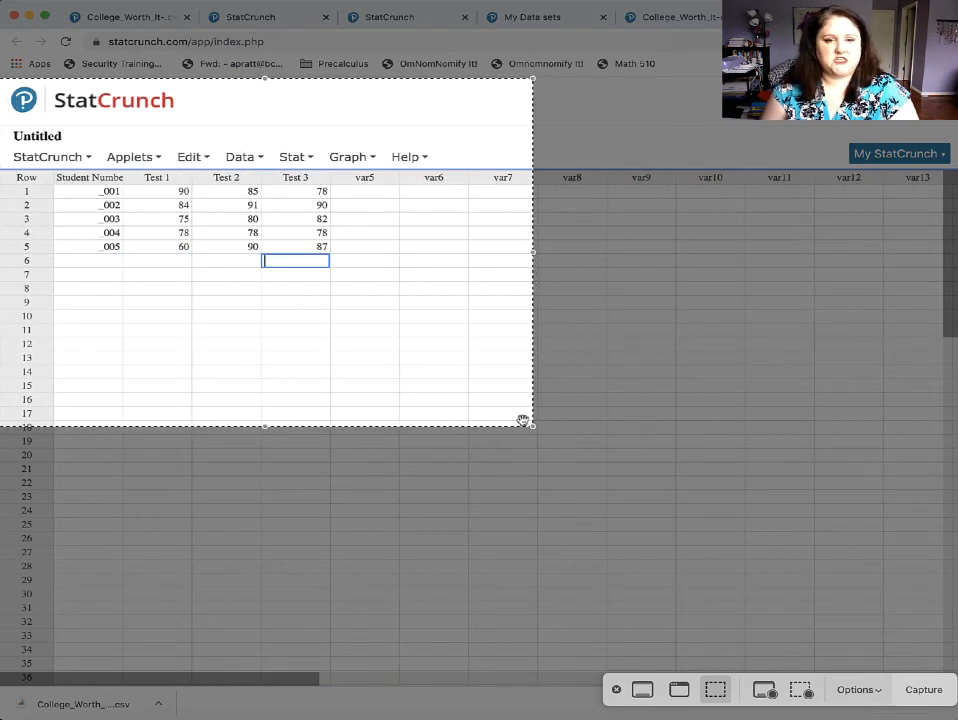
pyautogui.moveTo(534, 427); pyautogui.dragTo(443, 308)
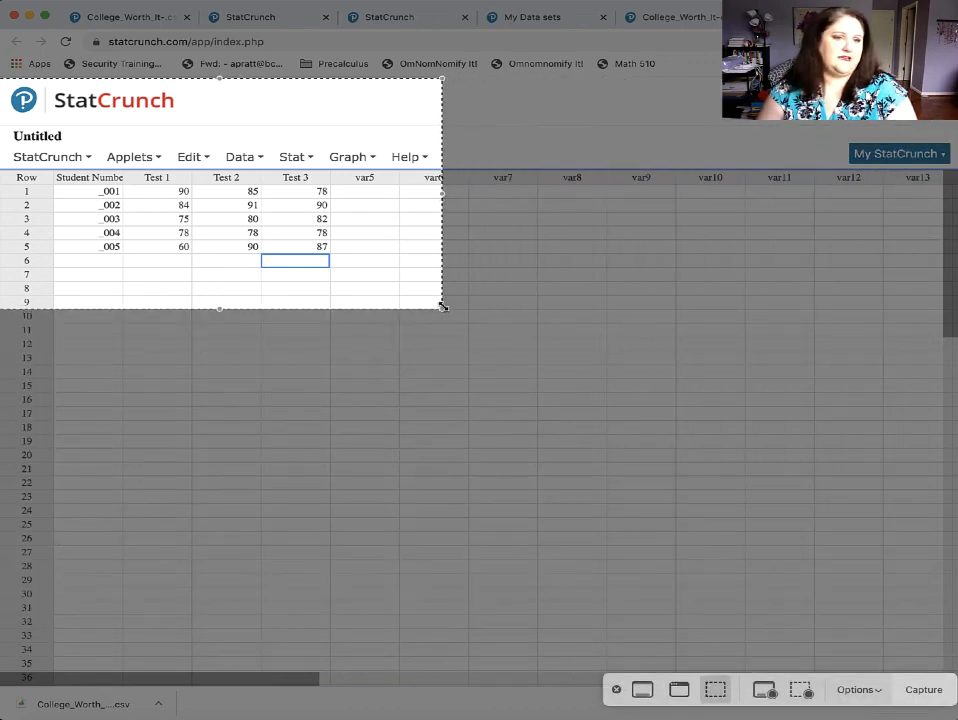
pyautogui.click(923, 689)
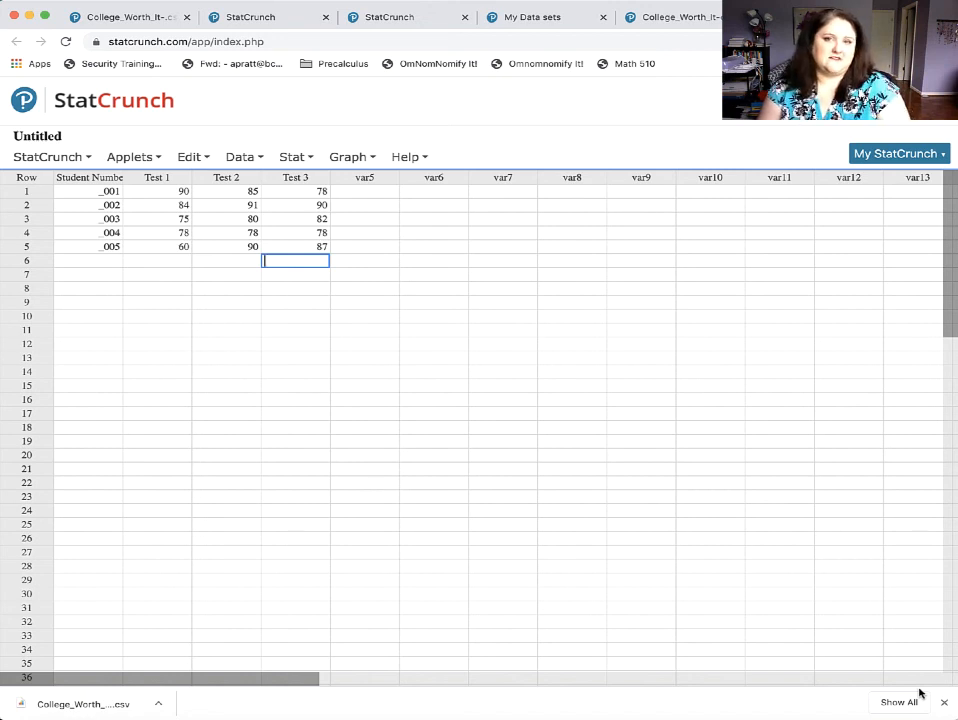